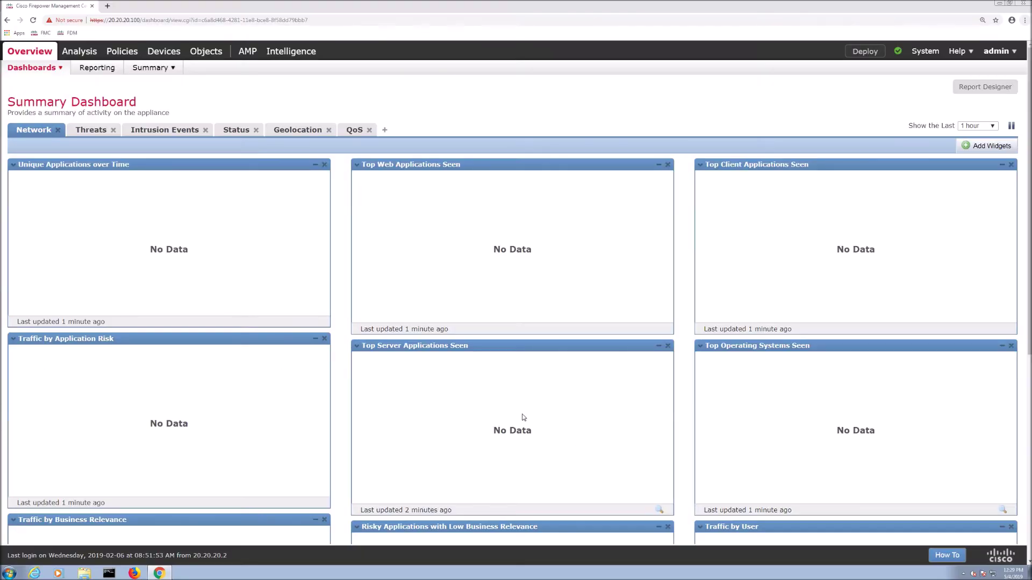
- Go to the Access Control policy list and begin a new access control policy
click(120, 54)
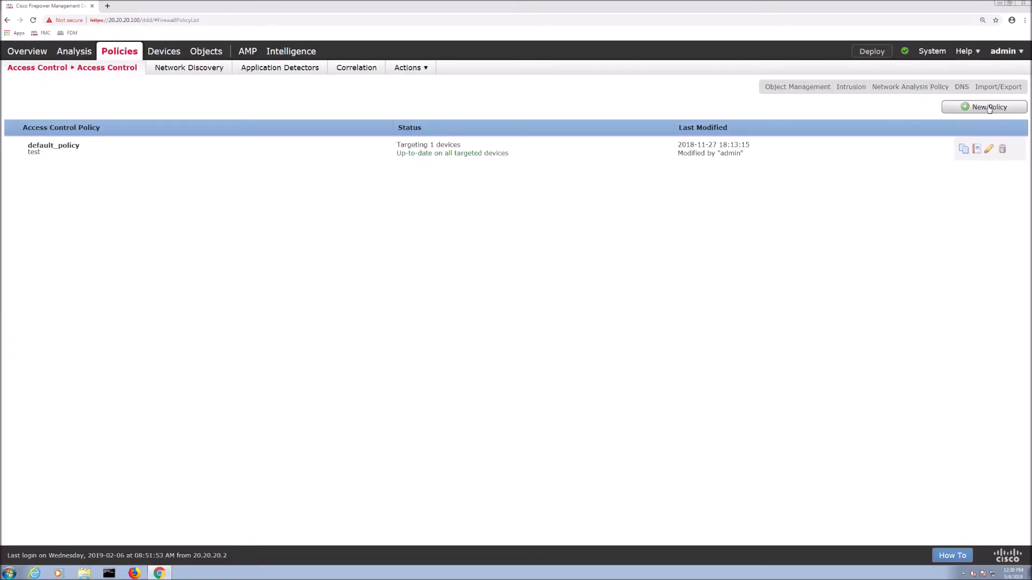
click(989, 107)
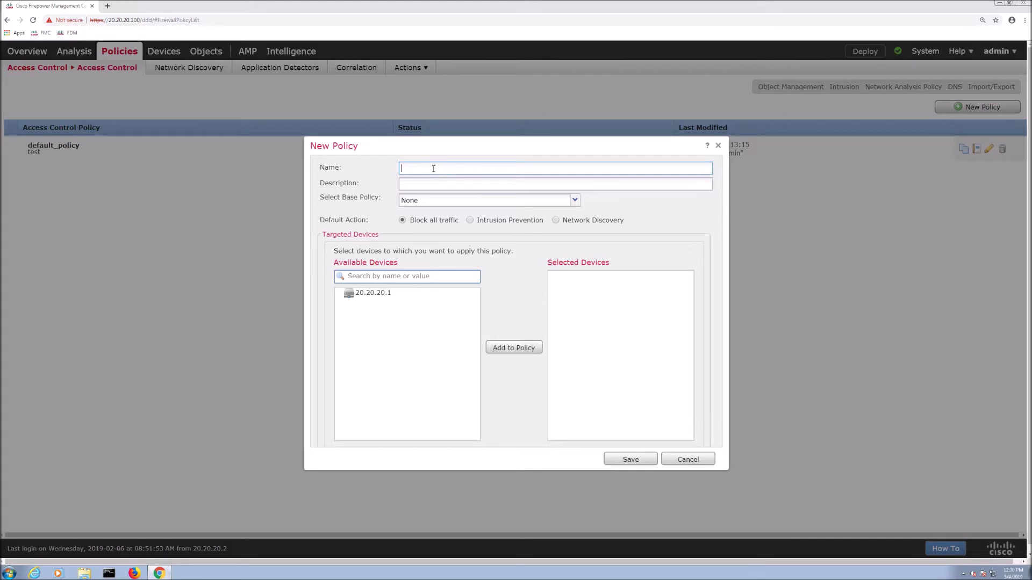
- Save 'SCADA Detection Policy' with Network Discovery default action, moving device 20.20.20.1 onto it
text(Sc)
text(CADA Detection )
text(Policy)
click(388, 293)
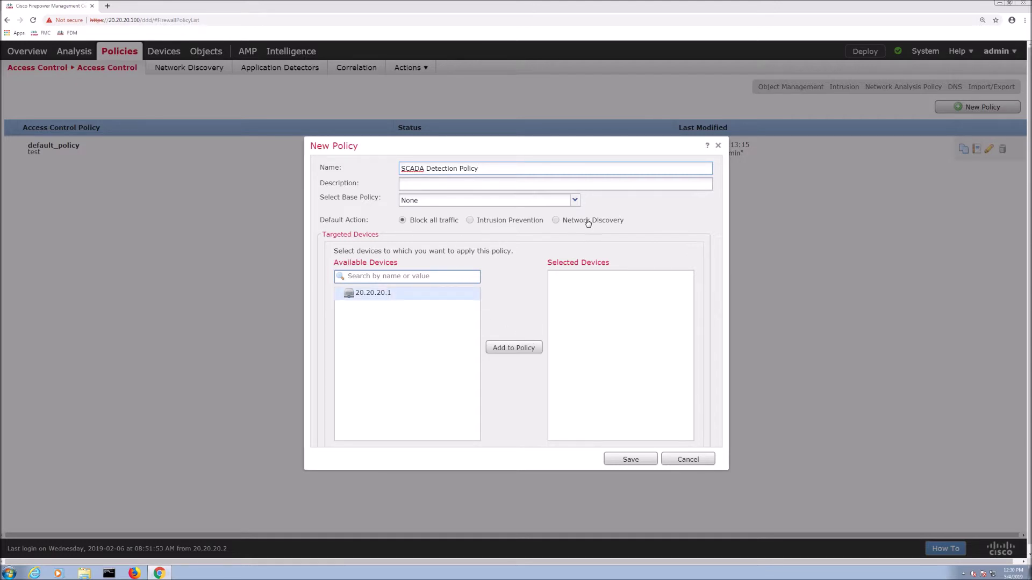
click(554, 221)
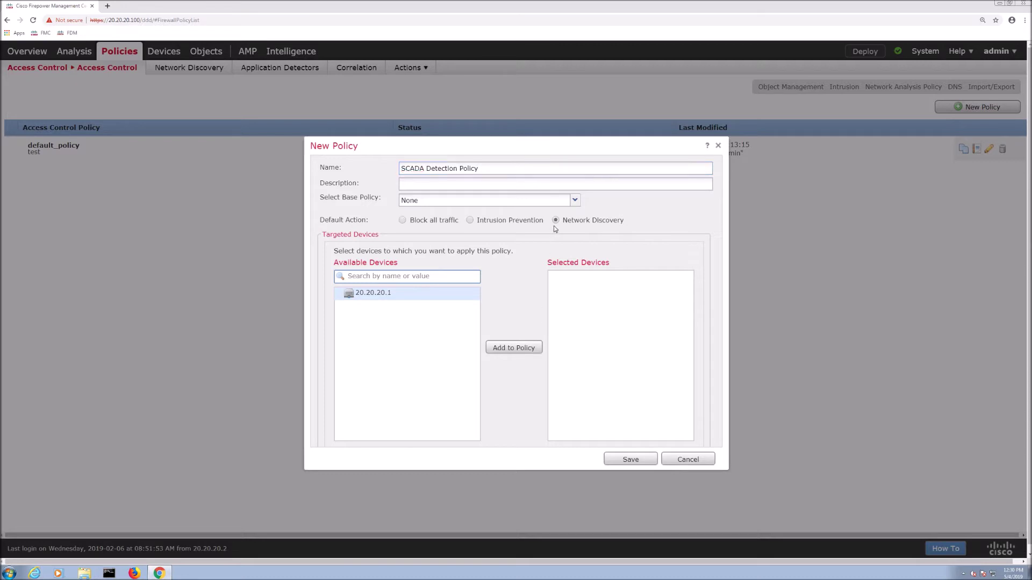
click(526, 349)
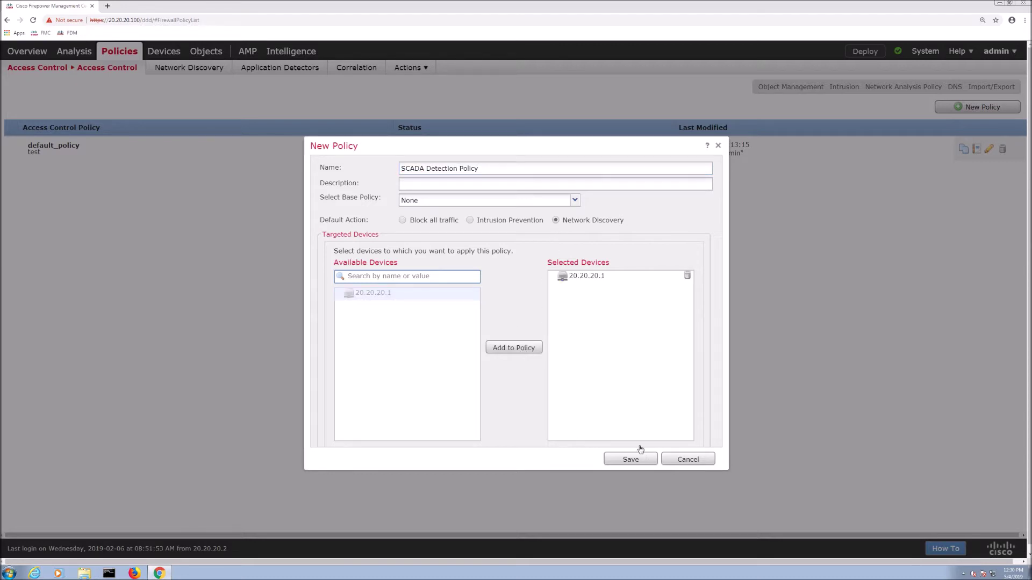
click(637, 463)
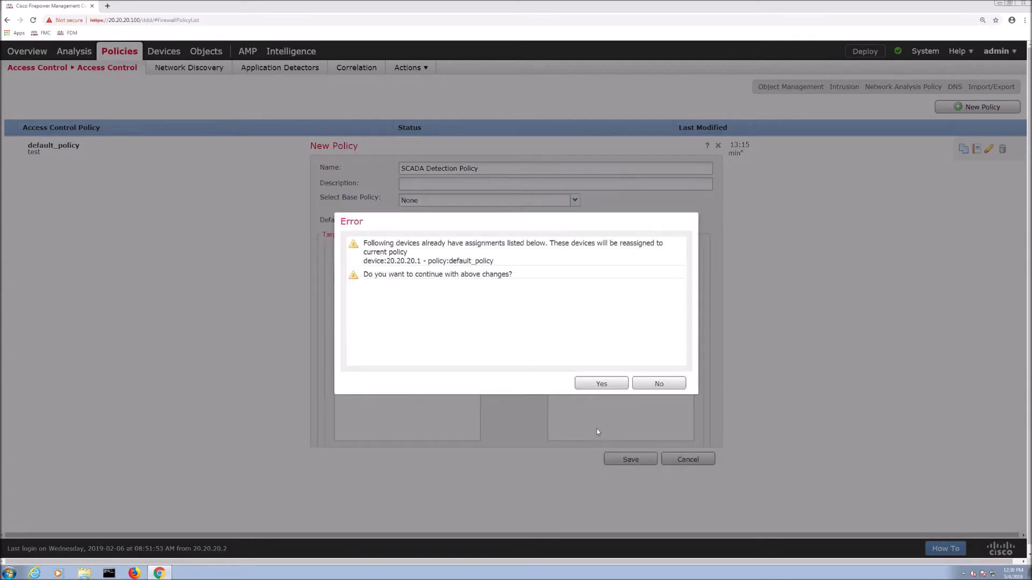
click(602, 384)
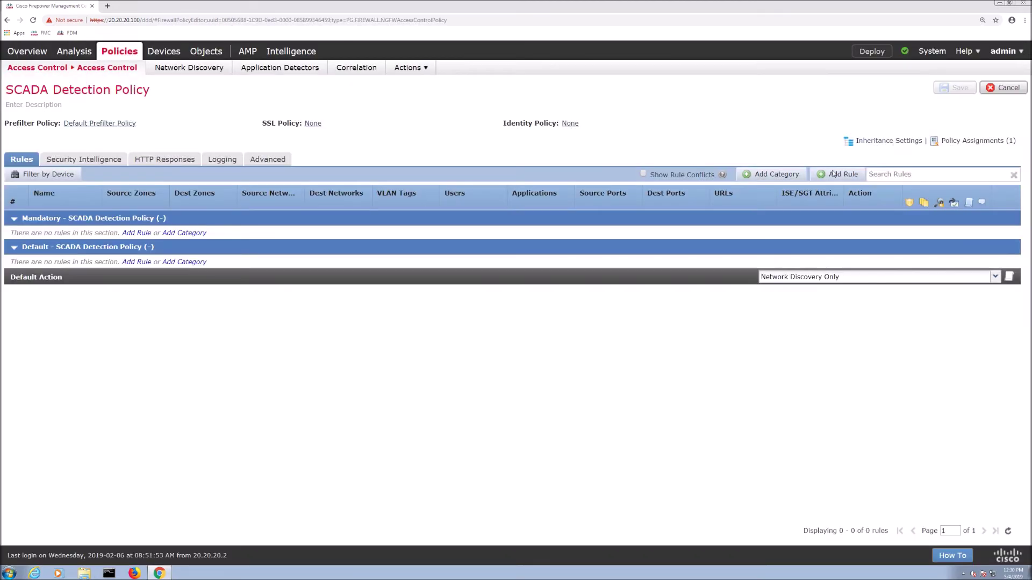
- Add a rule with inside and outside as both source and destination zones
click(835, 177)
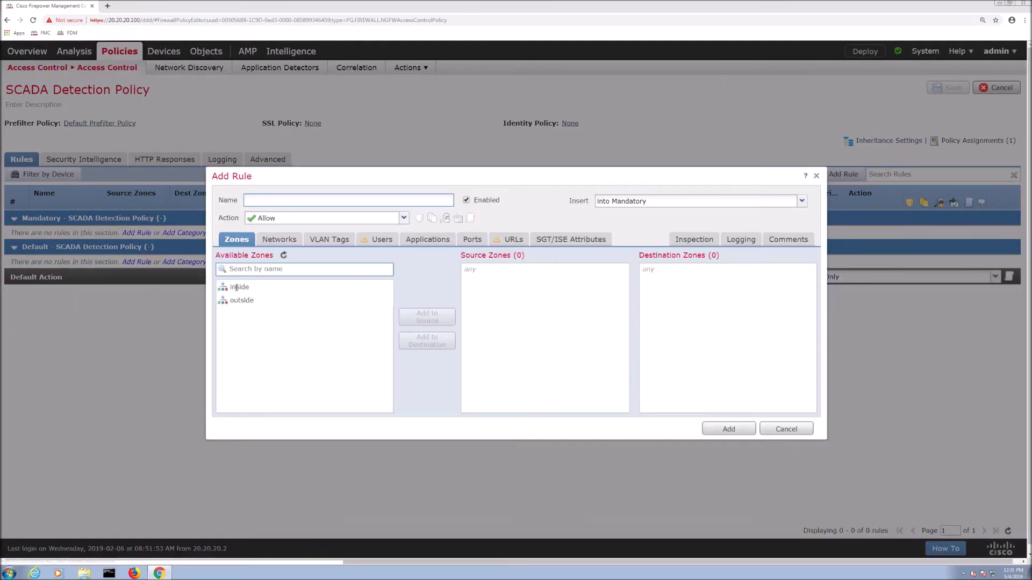
click(245, 289)
click(427, 320)
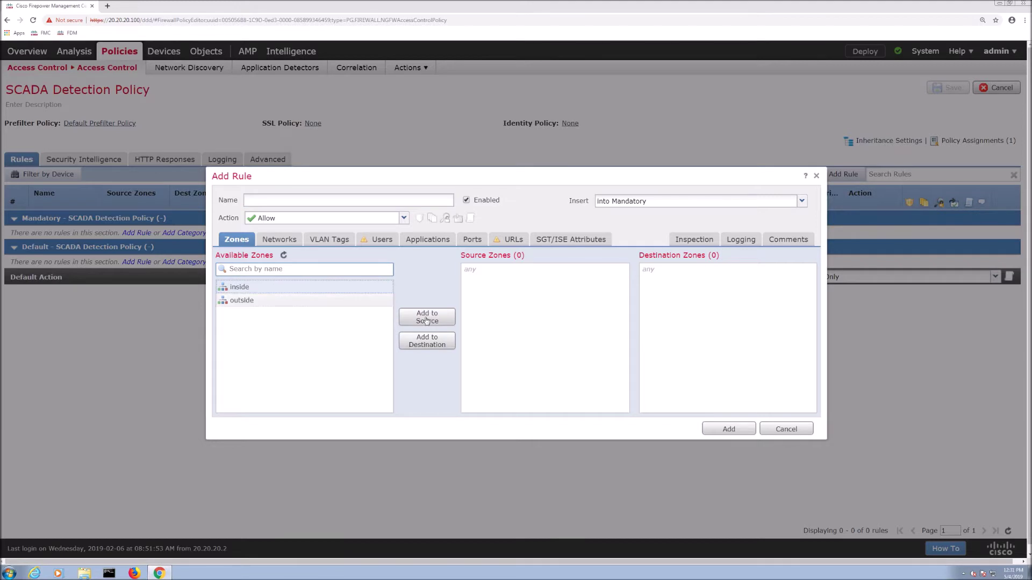
click(249, 304)
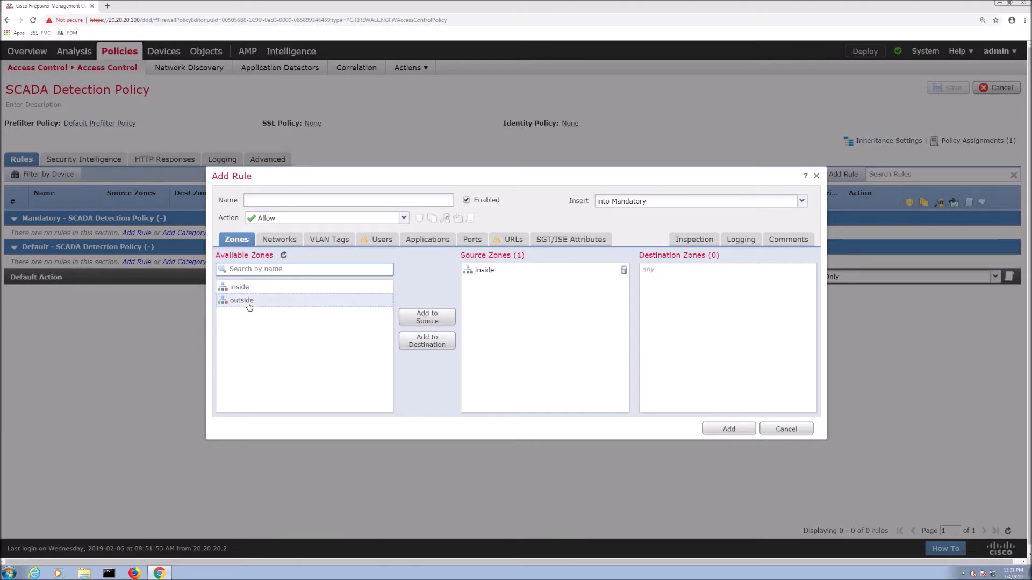
click(427, 342)
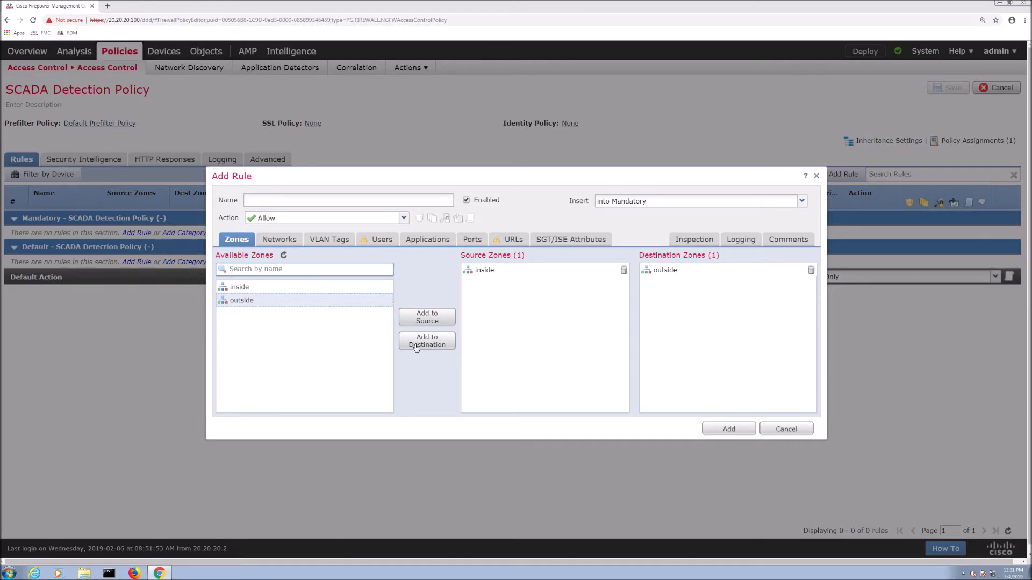
click(430, 317)
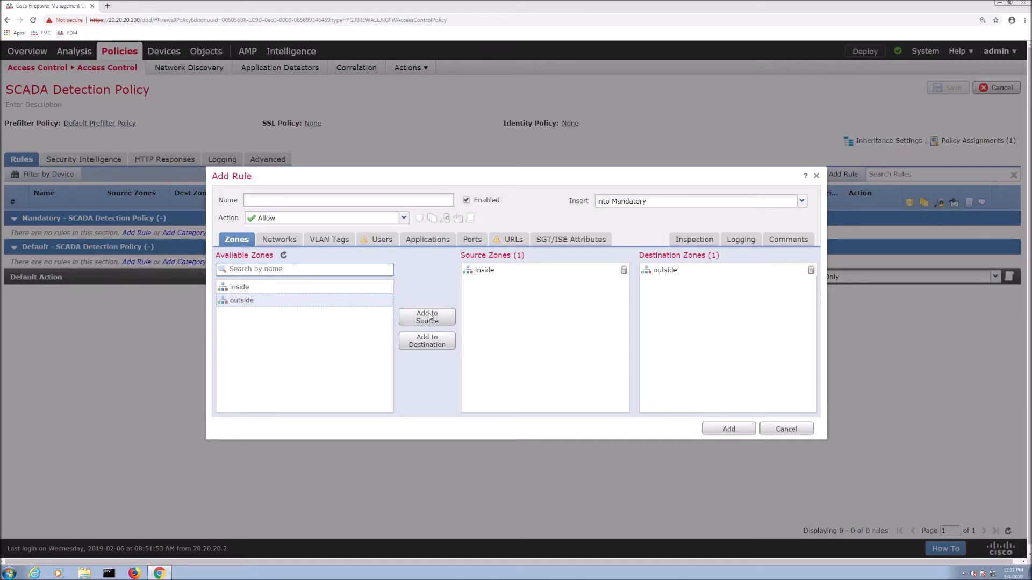
click(293, 288)
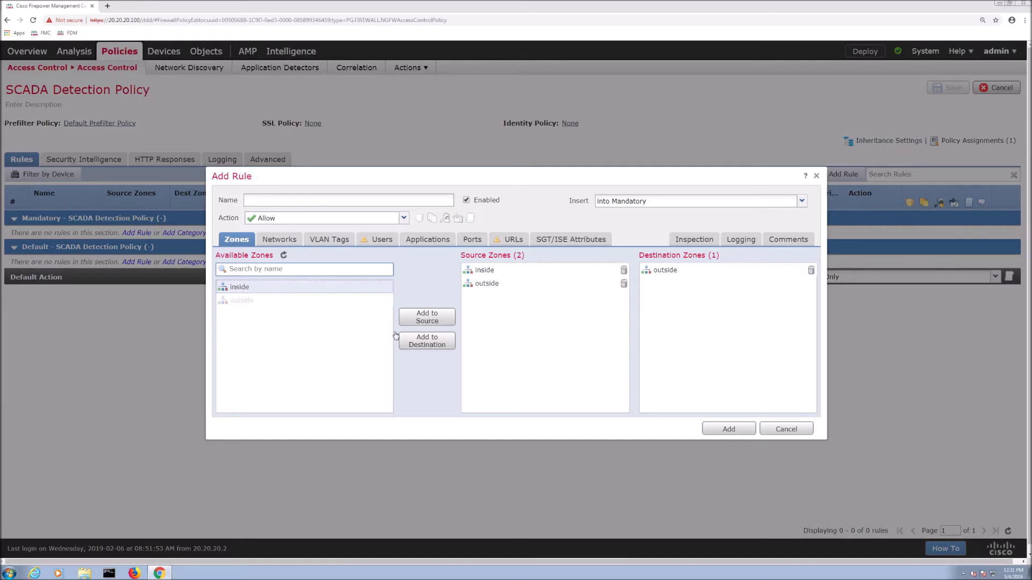
click(435, 342)
- Name the rule 'SCADA Detection Rule'
click(273, 201)
text(SCADA Det)
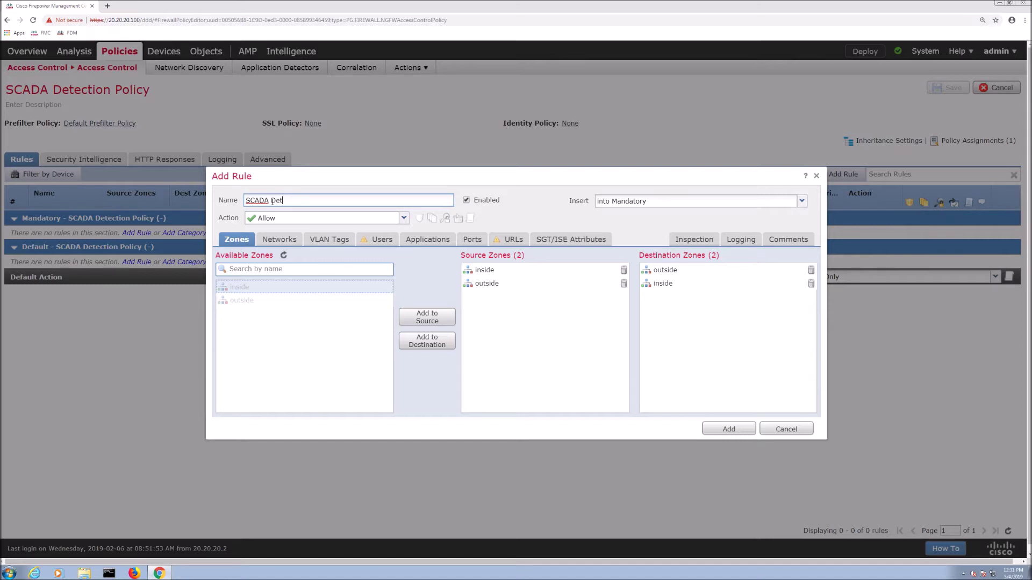
text(ection Rule)
- On the rule's Applications tab, collapse the Risks, Business Relevance and Types filter groups
click(429, 240)
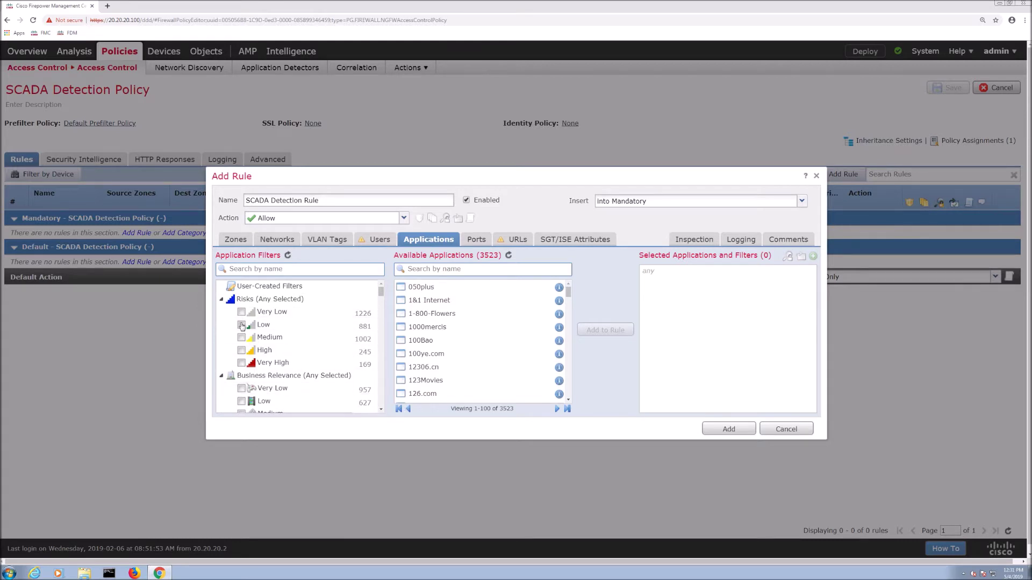
click(222, 300)
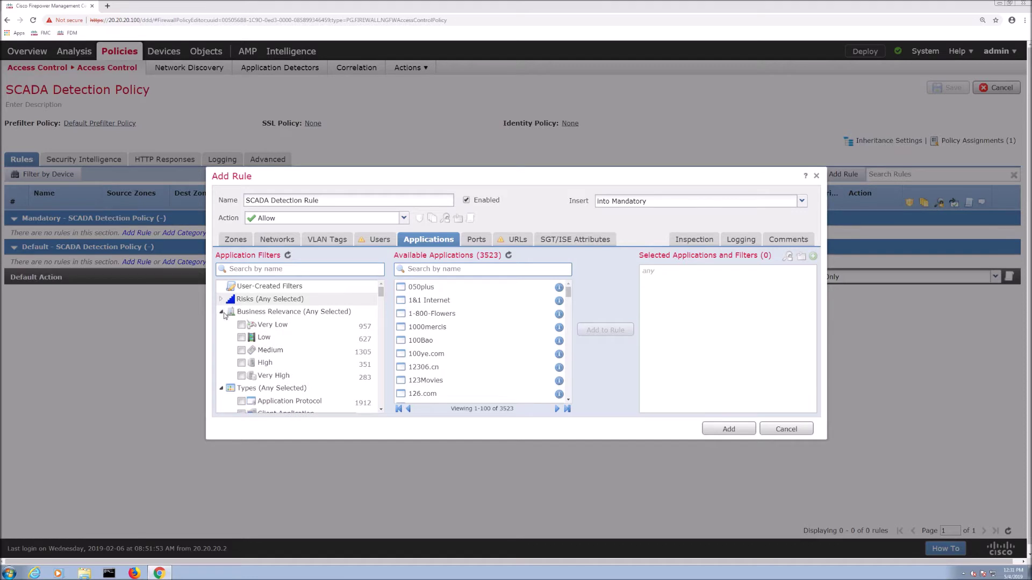
click(222, 312)
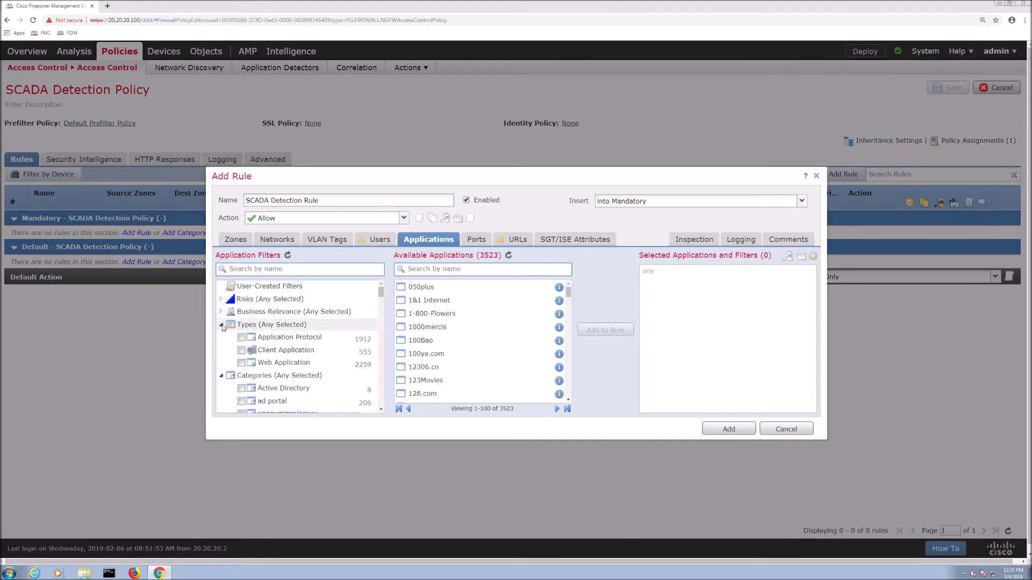
click(222, 326)
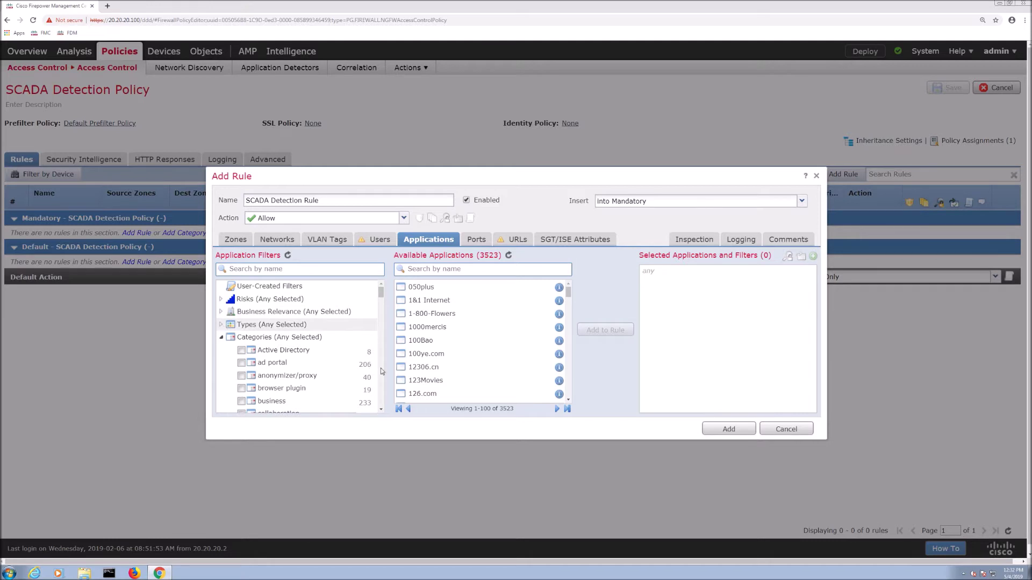
scroll(381, 369, down, 3)
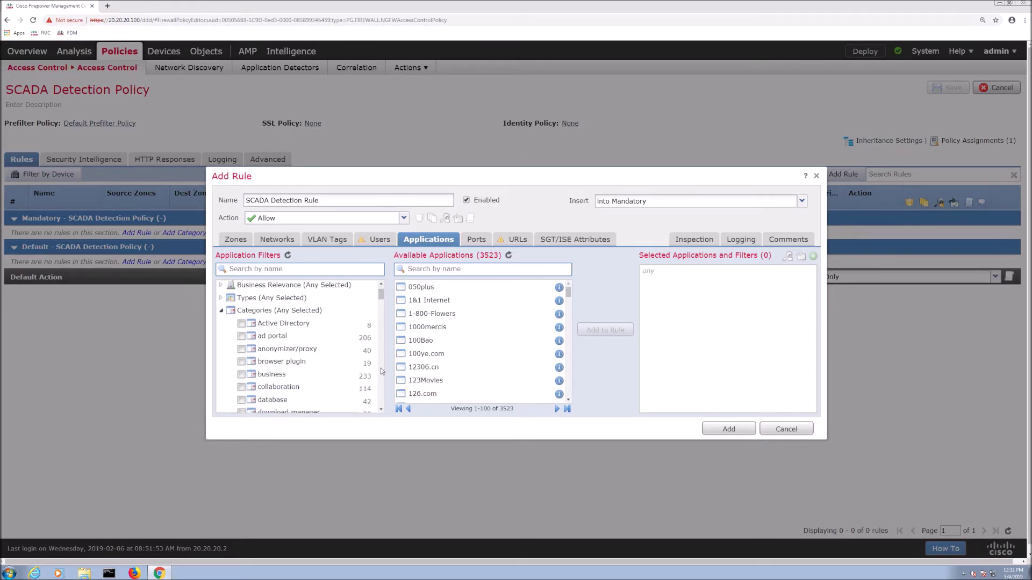
scroll(380, 369, down, 5)
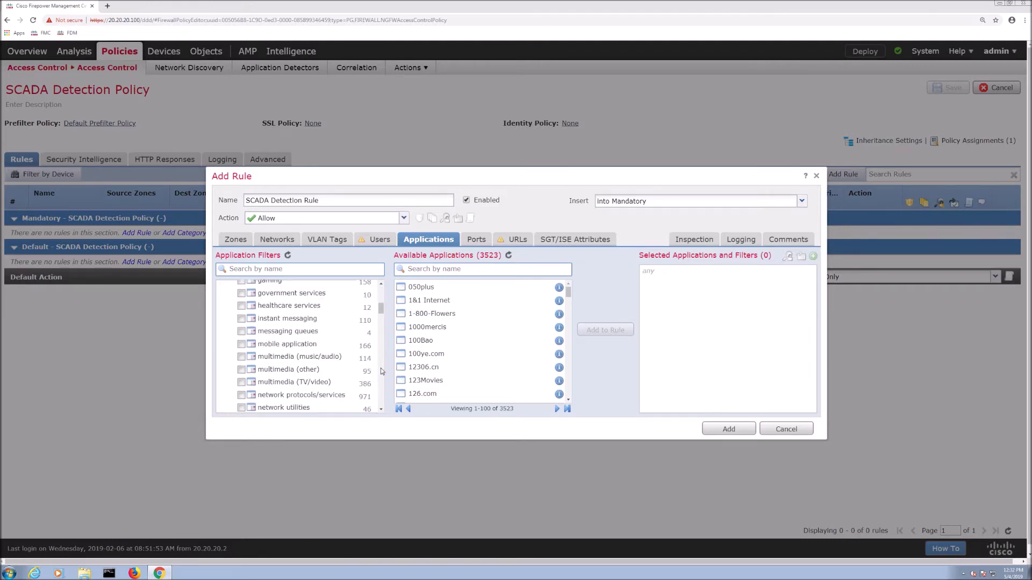
scroll(380, 369, down, 3)
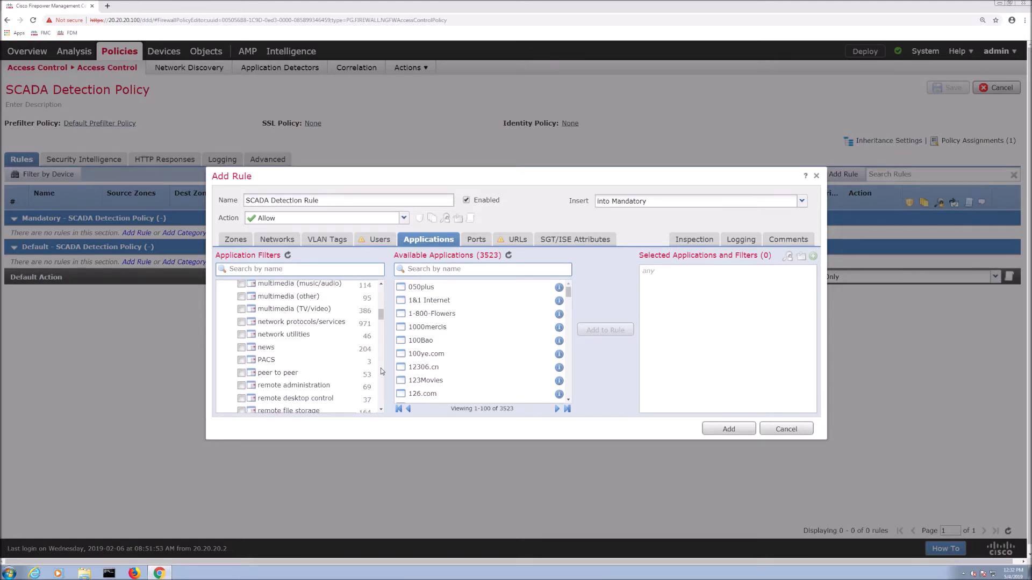
scroll(380, 369, down, 5)
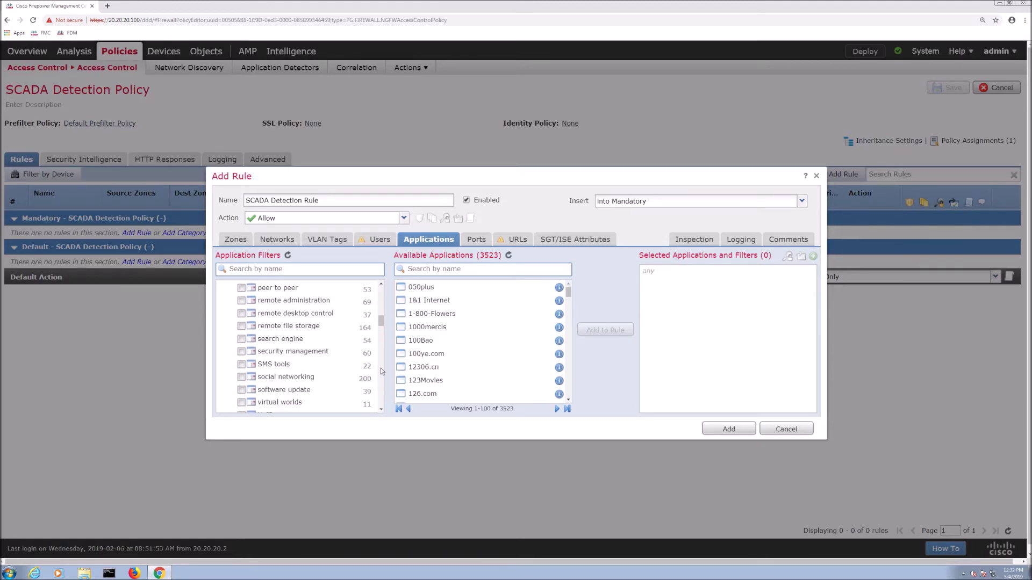
scroll(381, 369, down, 3)
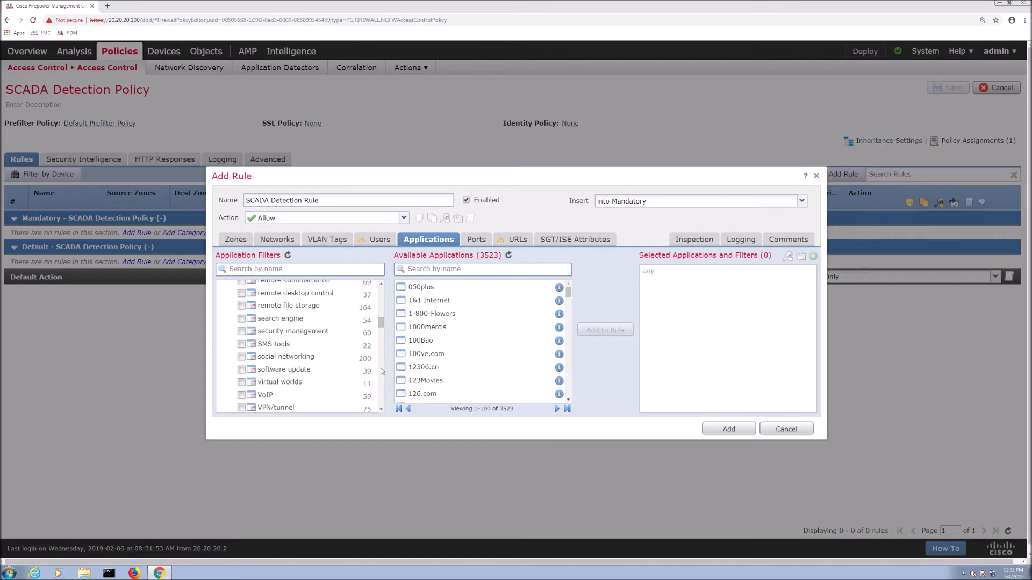
scroll(381, 368, down, 8)
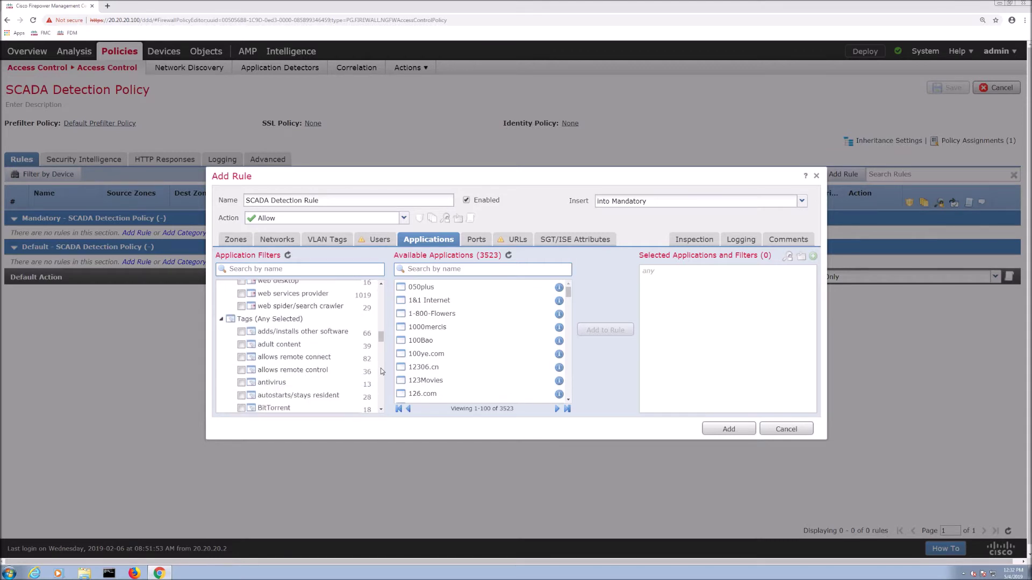
scroll(381, 368, down, 4)
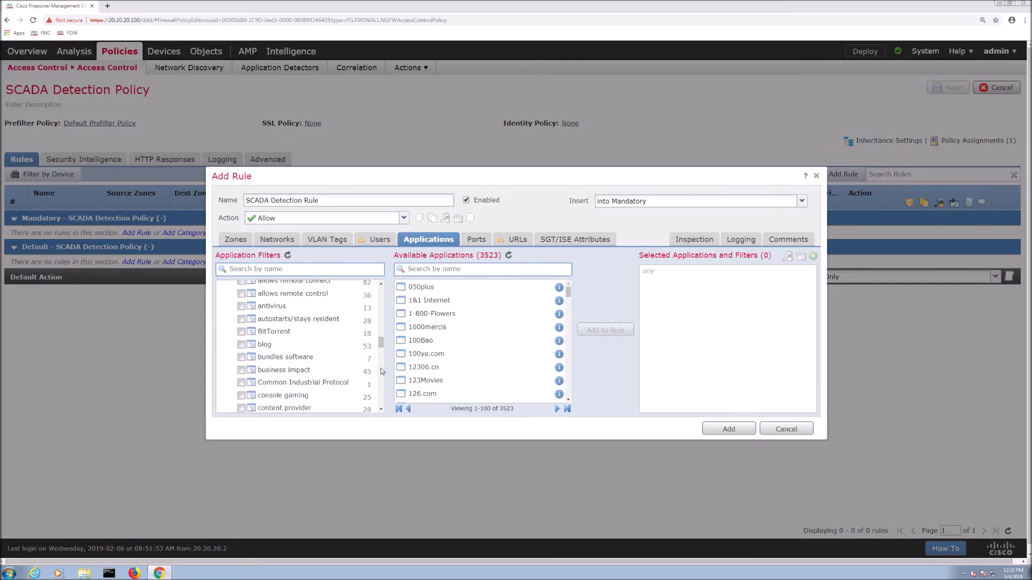
scroll(380, 369, down, 10)
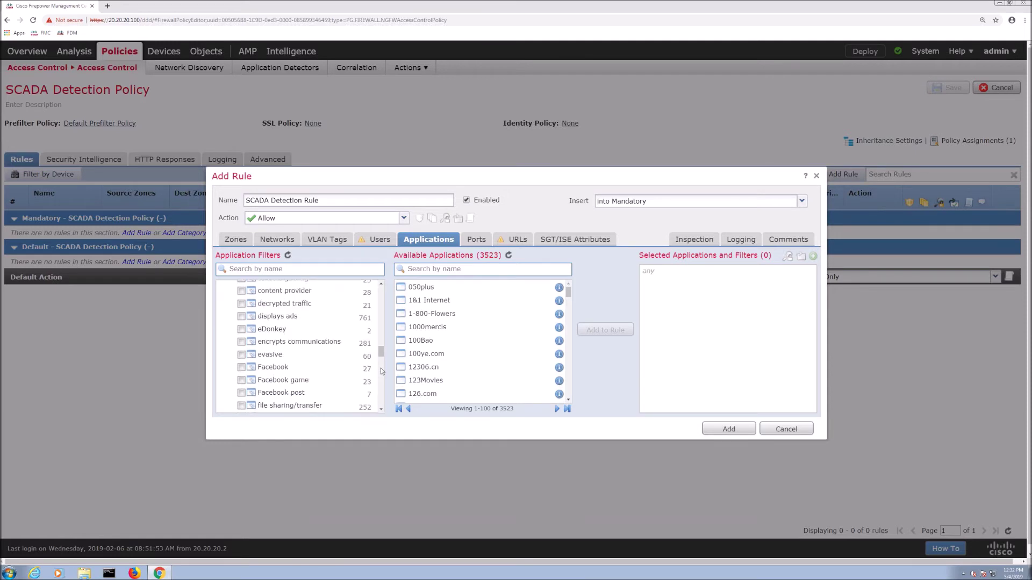
scroll(380, 369, down, 3)
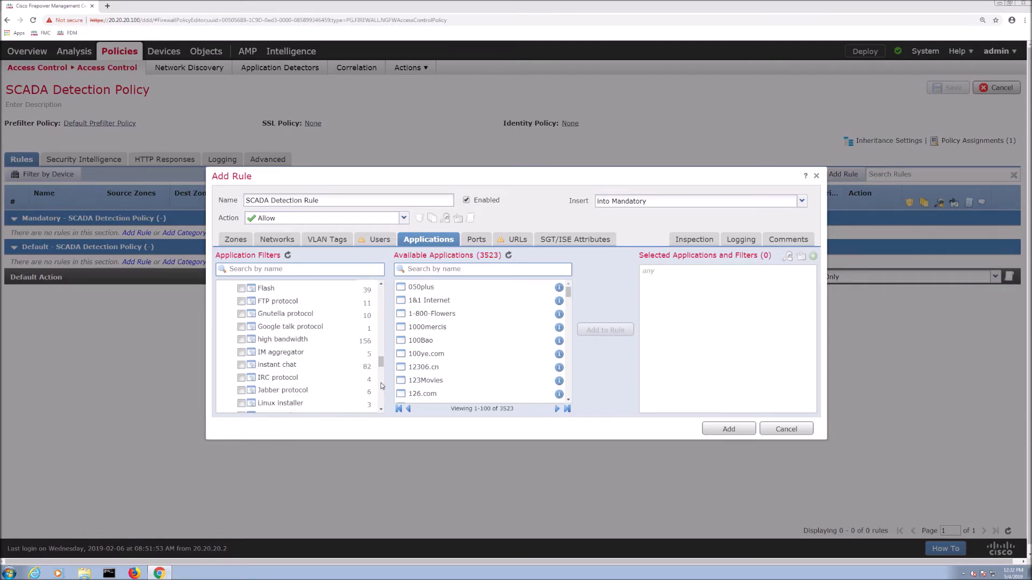
scroll(382, 374, down, 20)
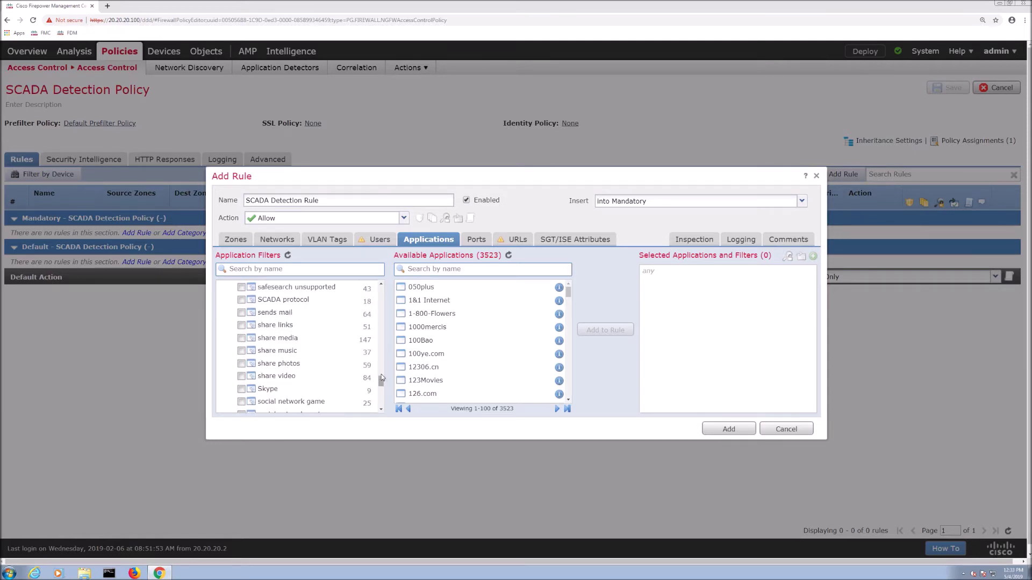
scroll(382, 377, up, 3)
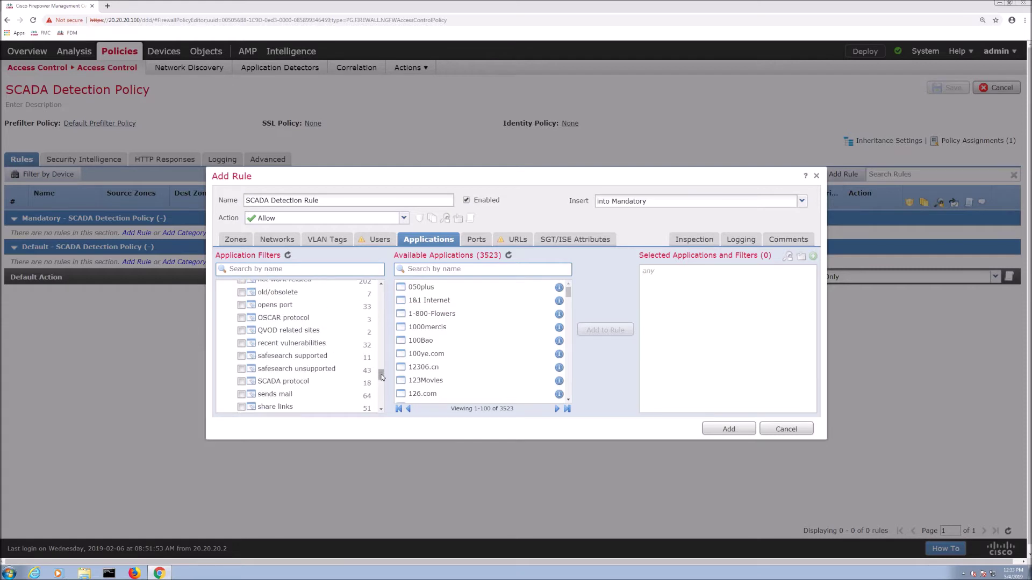
- Add the SCADA protocol application filter, covering 18 applications, to the rule
click(241, 382)
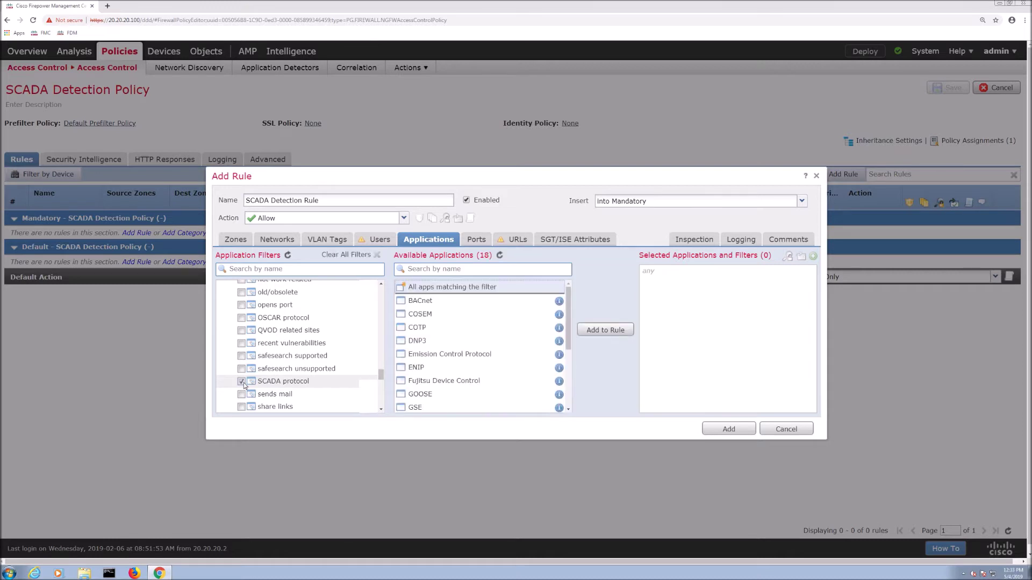
click(611, 330)
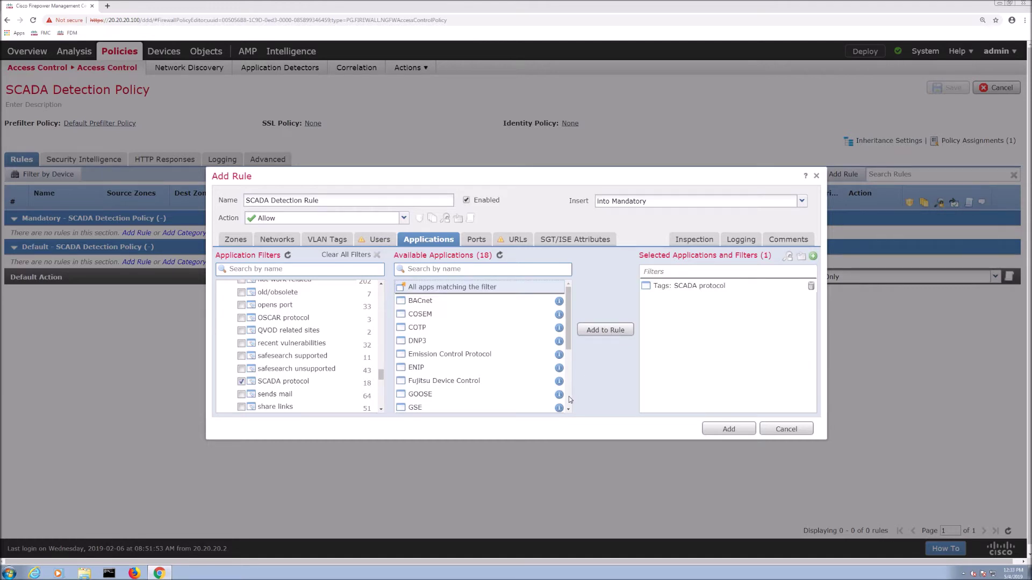
scroll(570, 400, down, 3)
scroll(571, 400, down, 3)
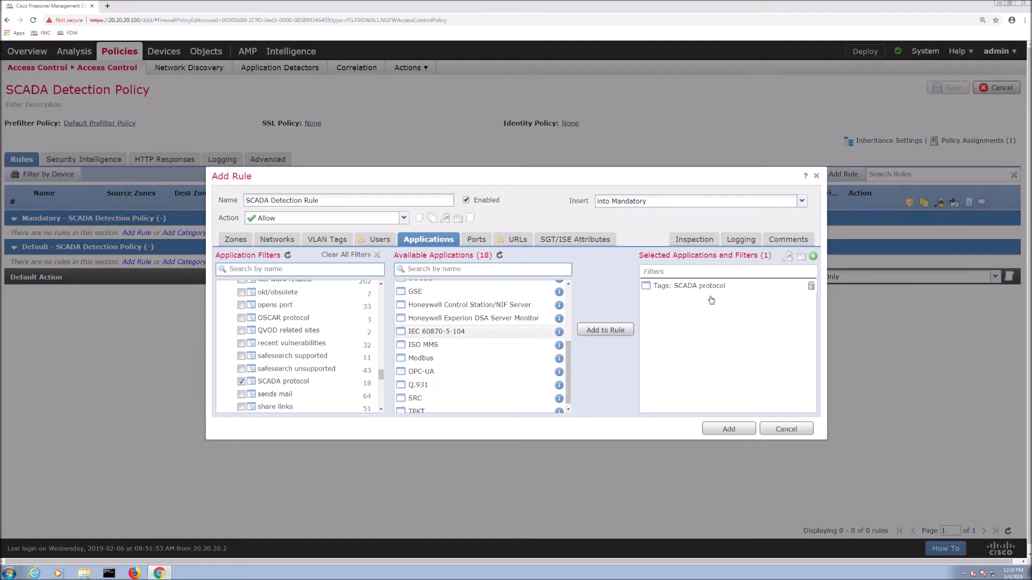
click(695, 243)
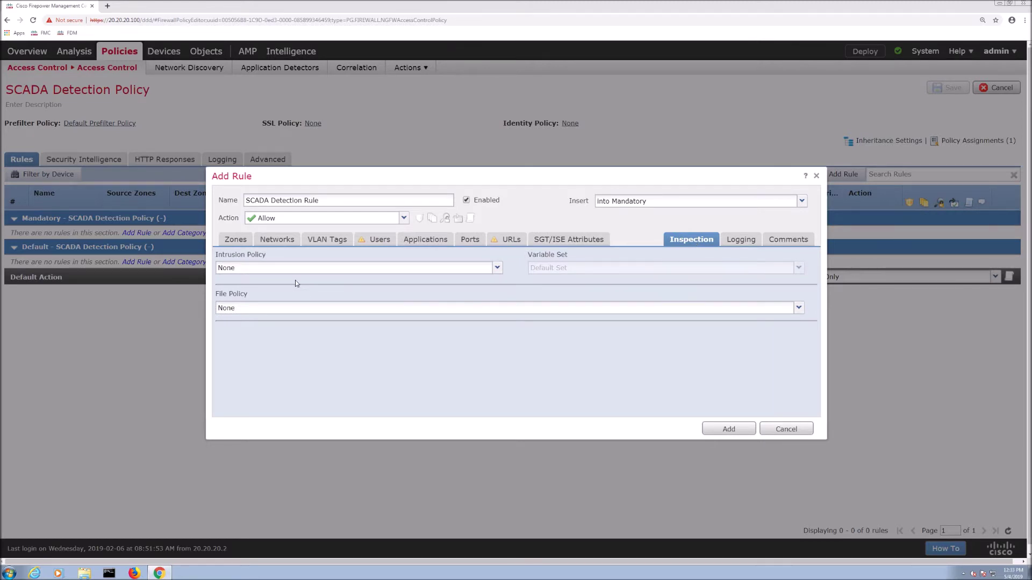
- Log connections at beginning and end to Event Viewer, add the SCADA Detection Rule, and save
click(742, 244)
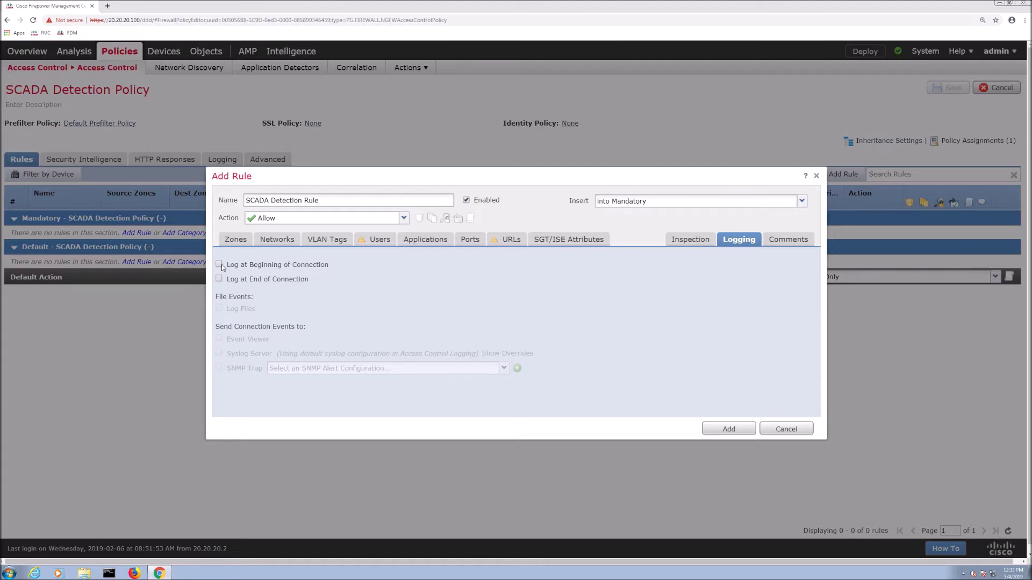
click(220, 264)
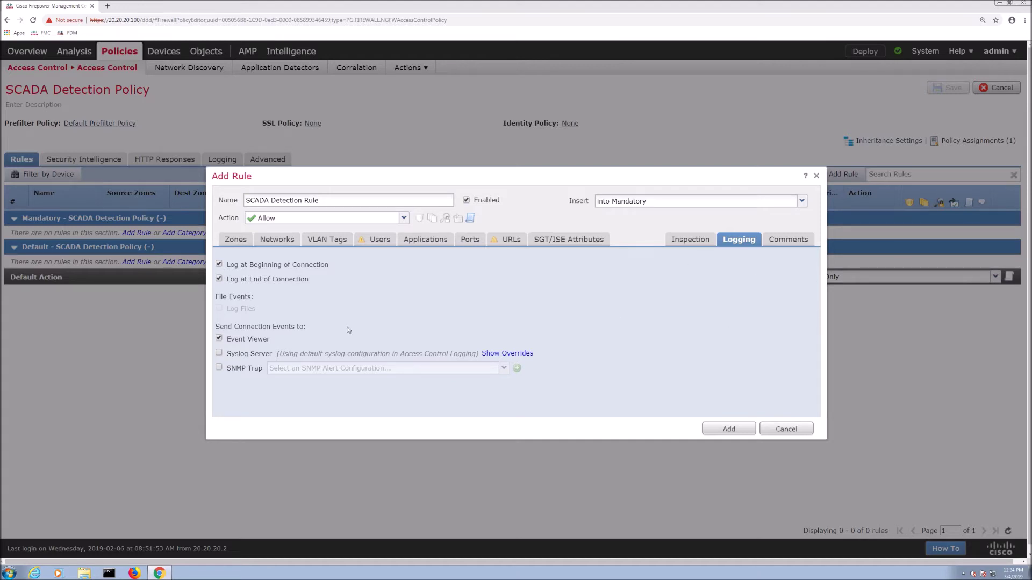
click(726, 431)
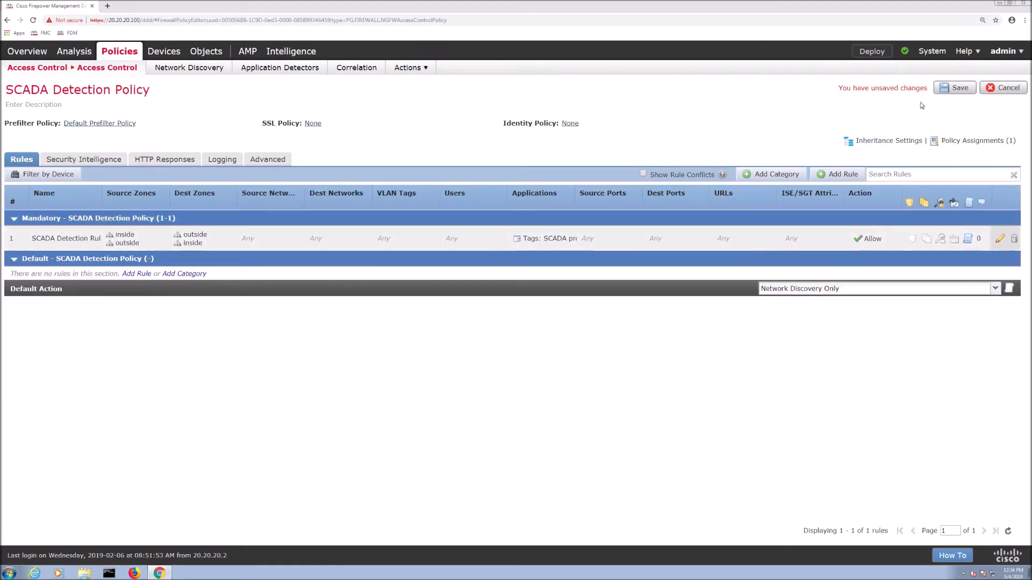
click(945, 89)
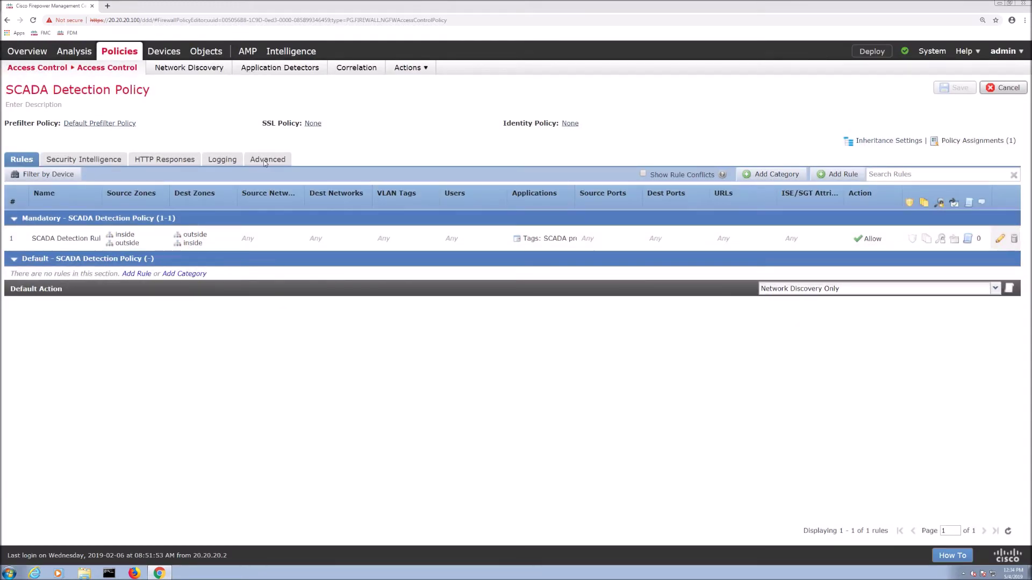
click(265, 160)
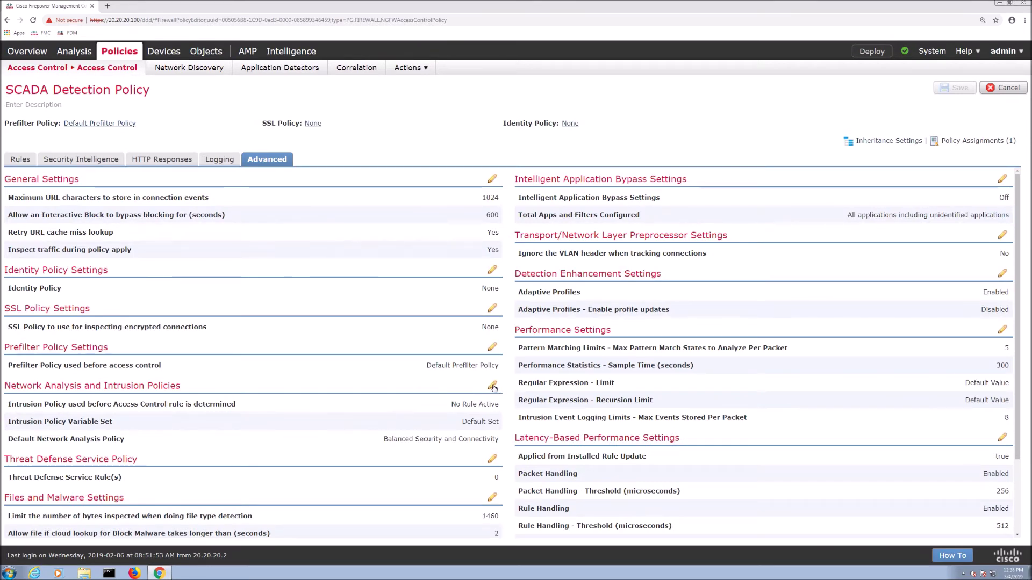
- From the Network Analysis and Intrusion Policies settings, reach the network analysis policy list and begin a new policy
click(493, 386)
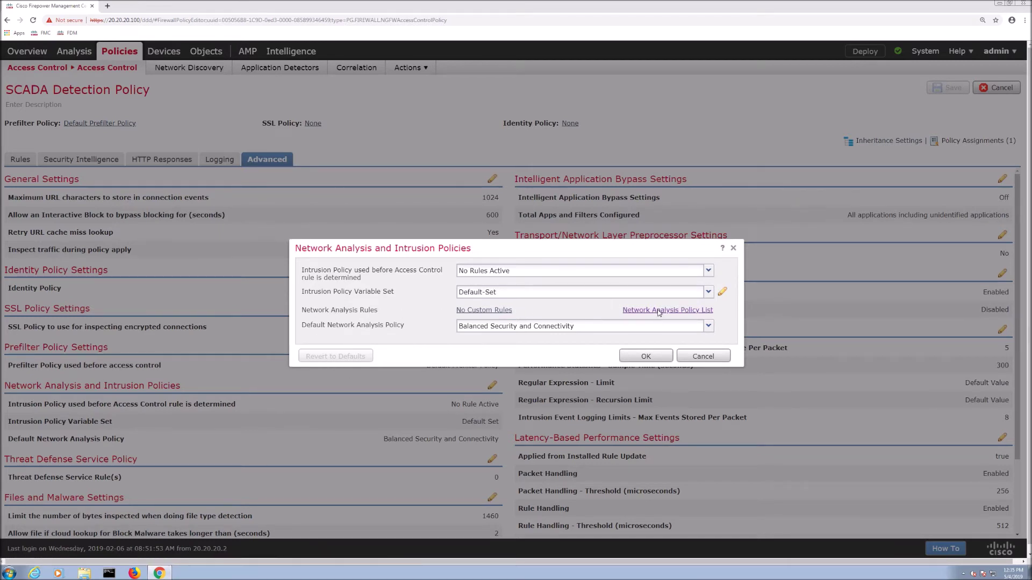
click(660, 310)
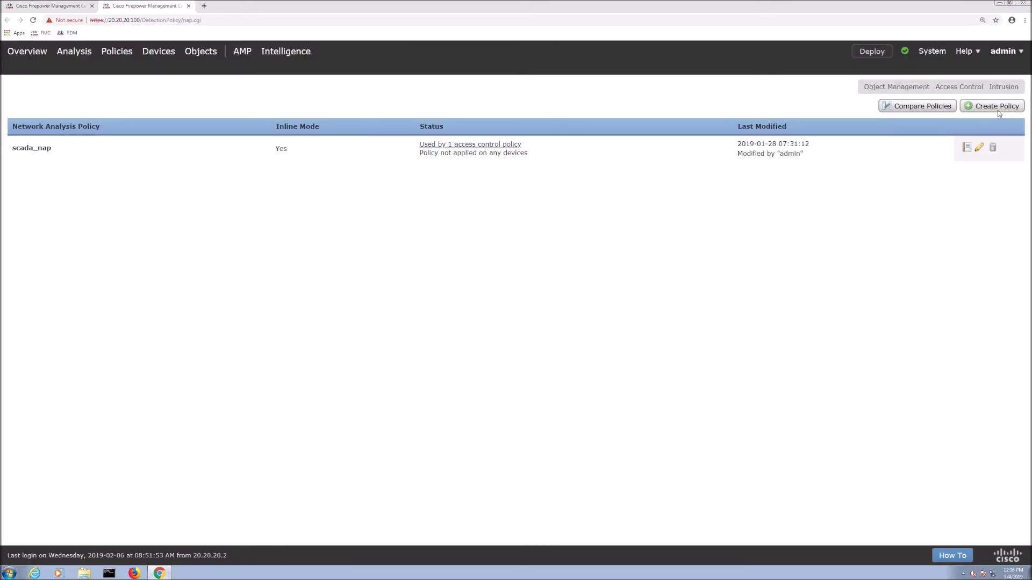
click(998, 107)
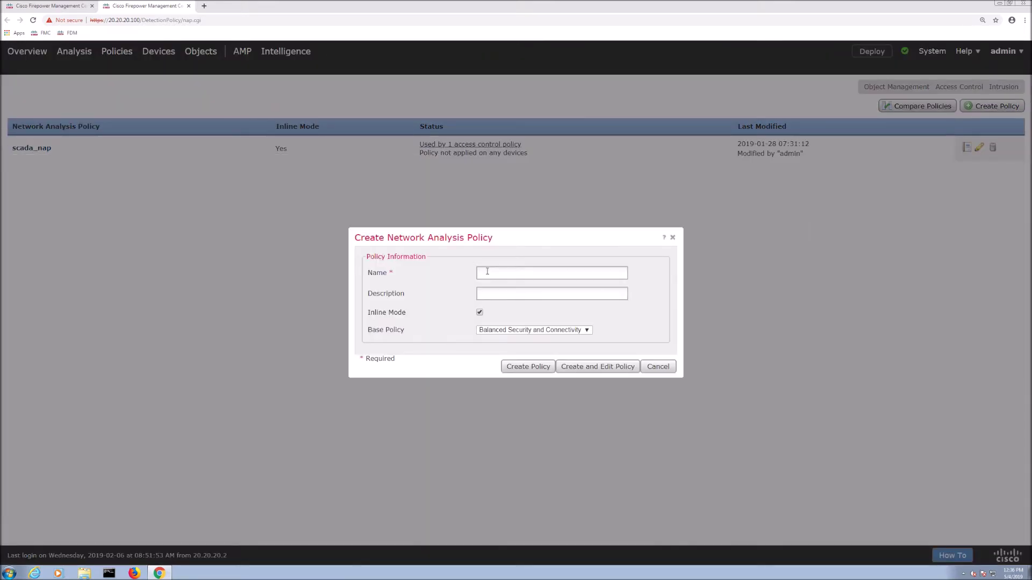
- Name the network analysis policy 'SCADA NW Analysis Policy' and create it for editing
text(SCADA)
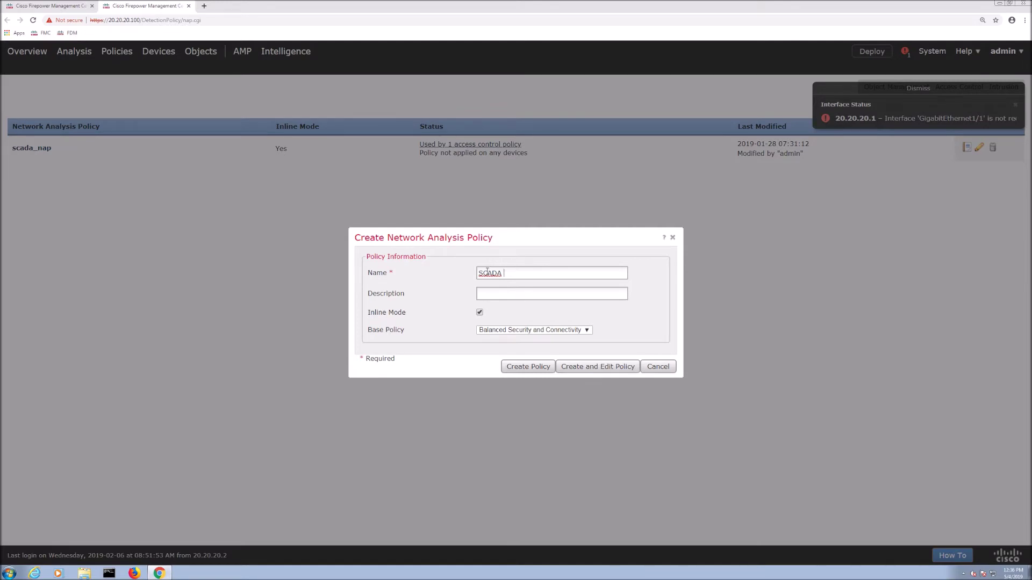
text( NW Analysis Policy)
click(591, 373)
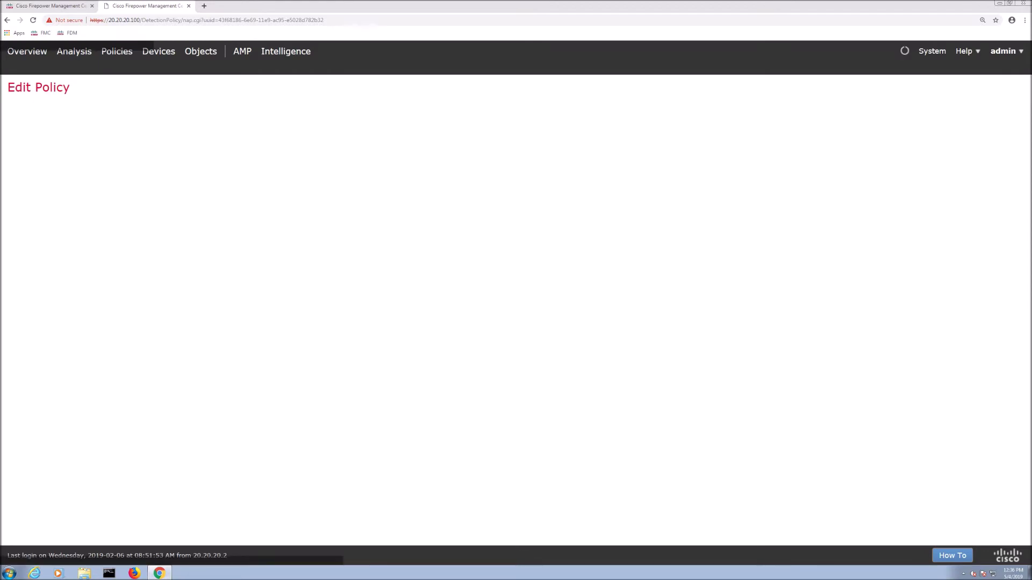
- Expand the policy layers and open the My Changes layer
click(17, 377)
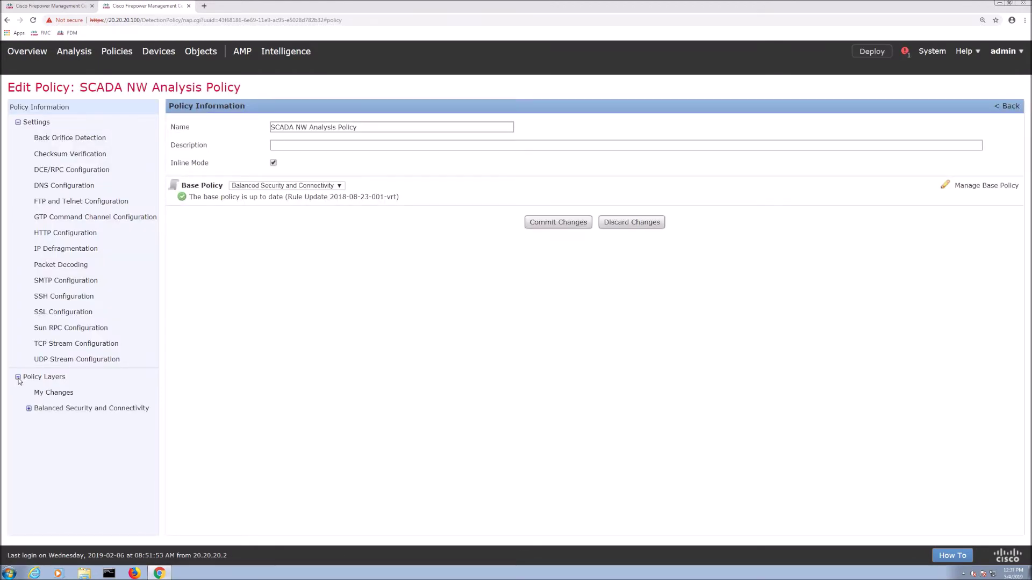
click(43, 395)
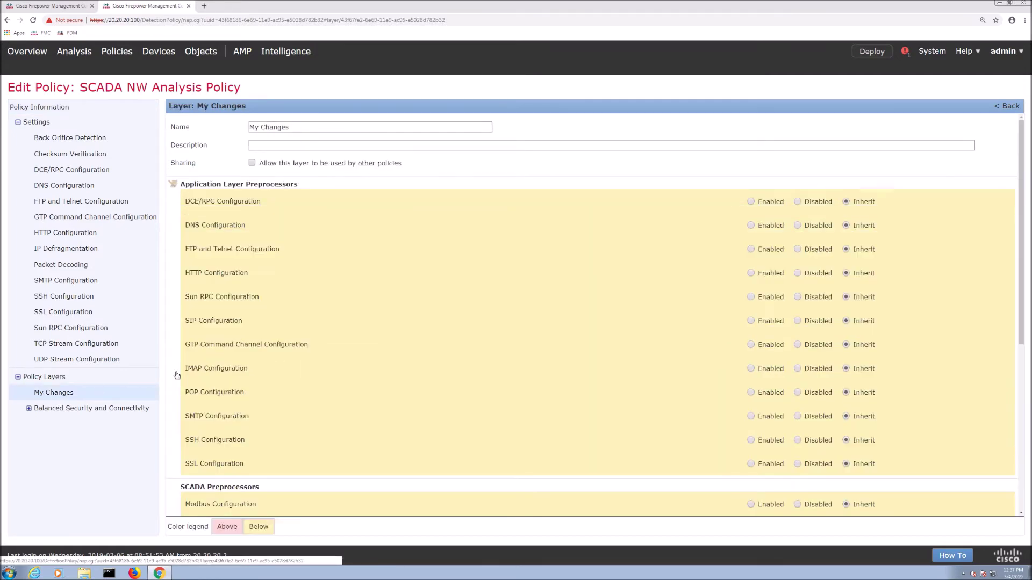
click(1021, 514)
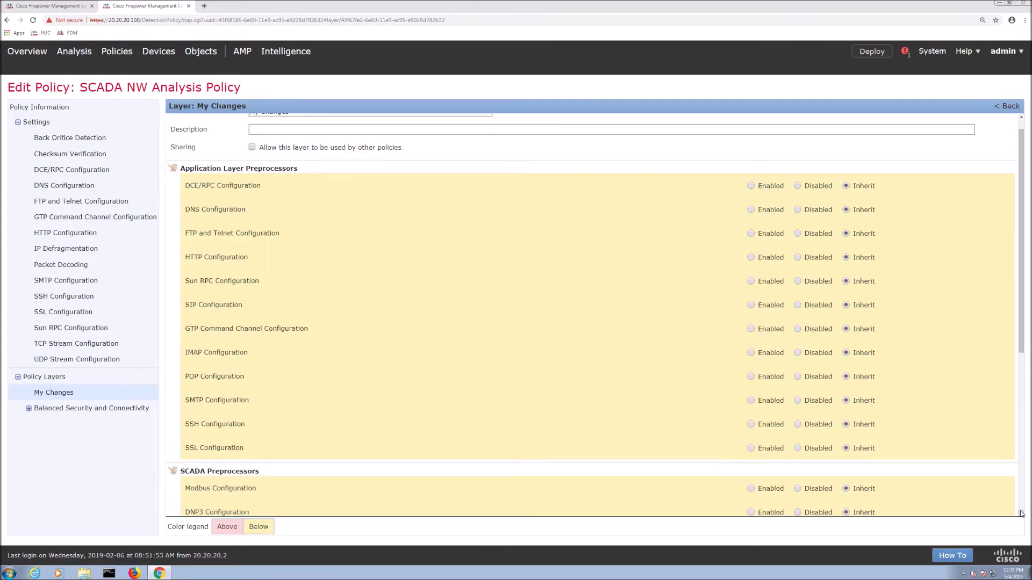
click(1021, 513)
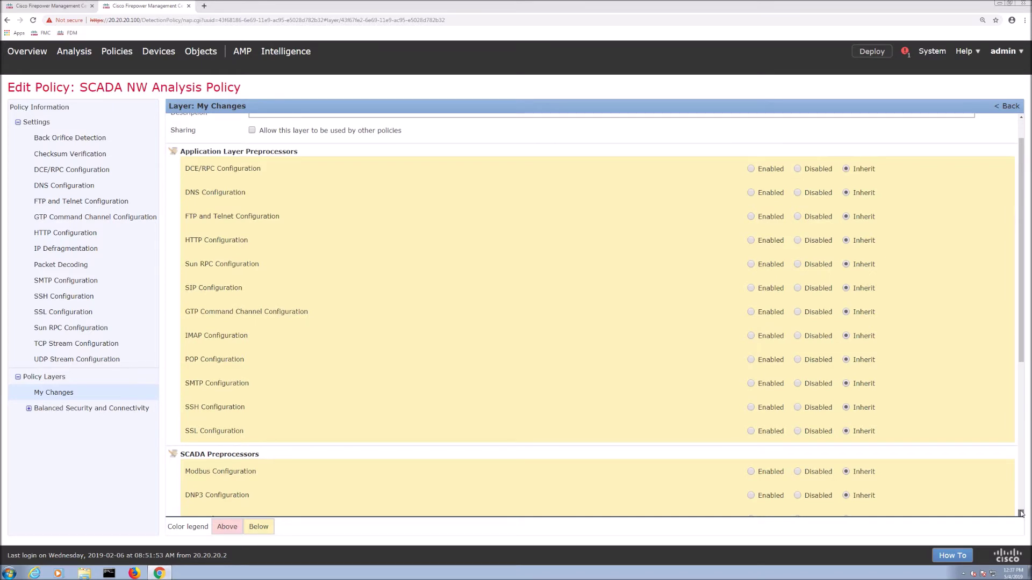
click(1021, 513)
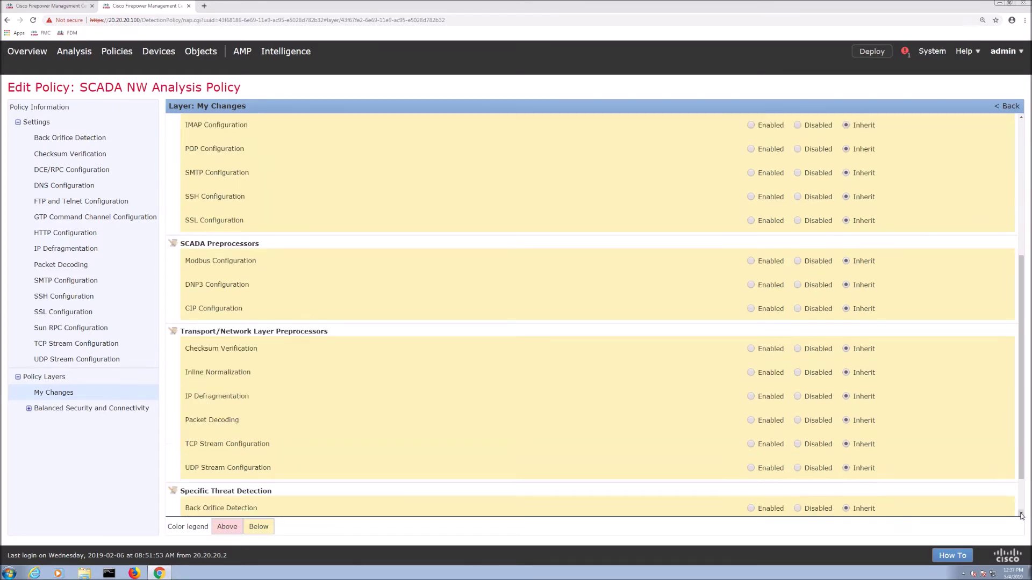
scroll(660, 342, down, 1)
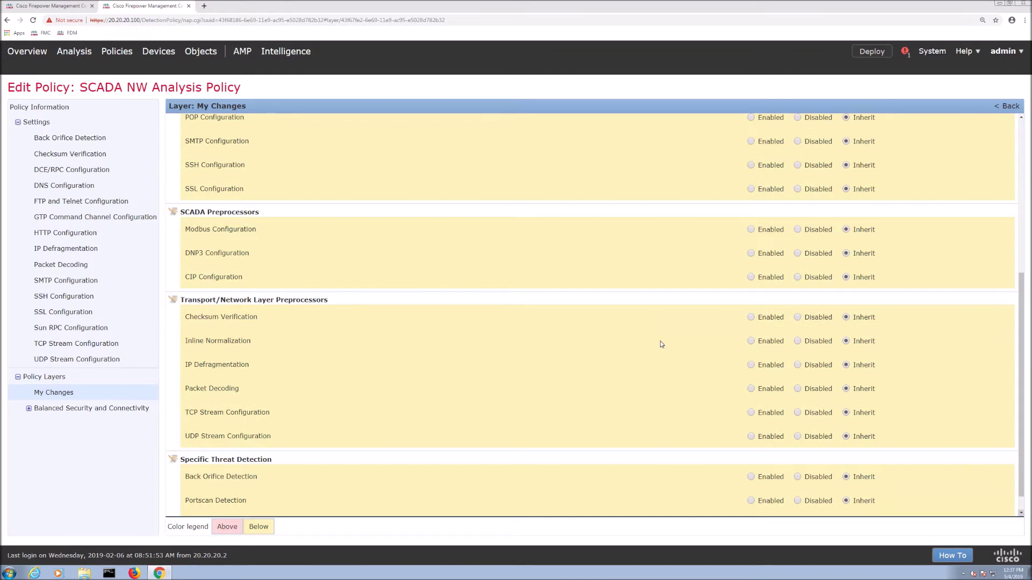
scroll(672, 315, down, 1)
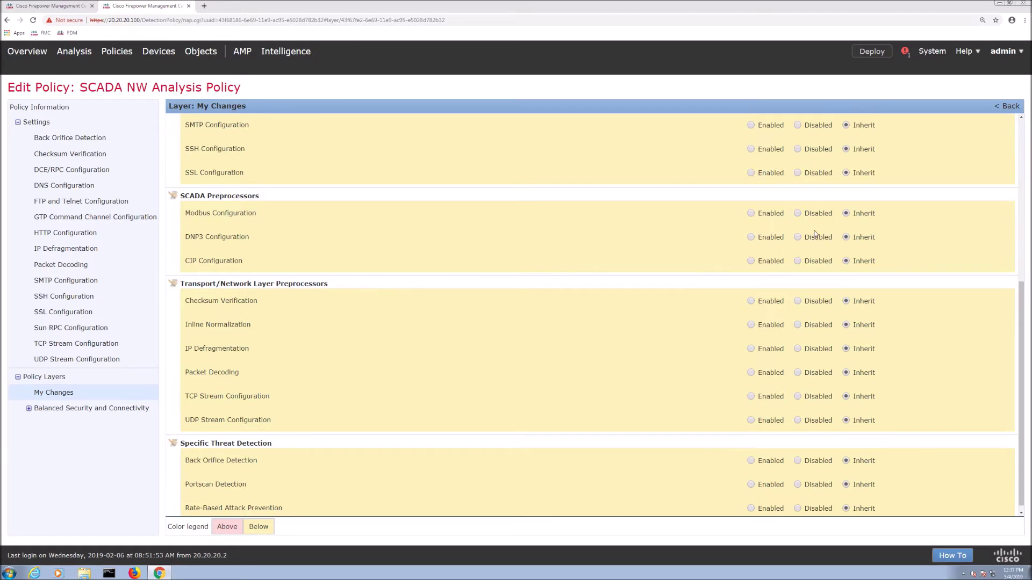
- Enable DNP3 and TCP Stream Configuration preprocessing and bring up the TCP Stream settings
click(750, 238)
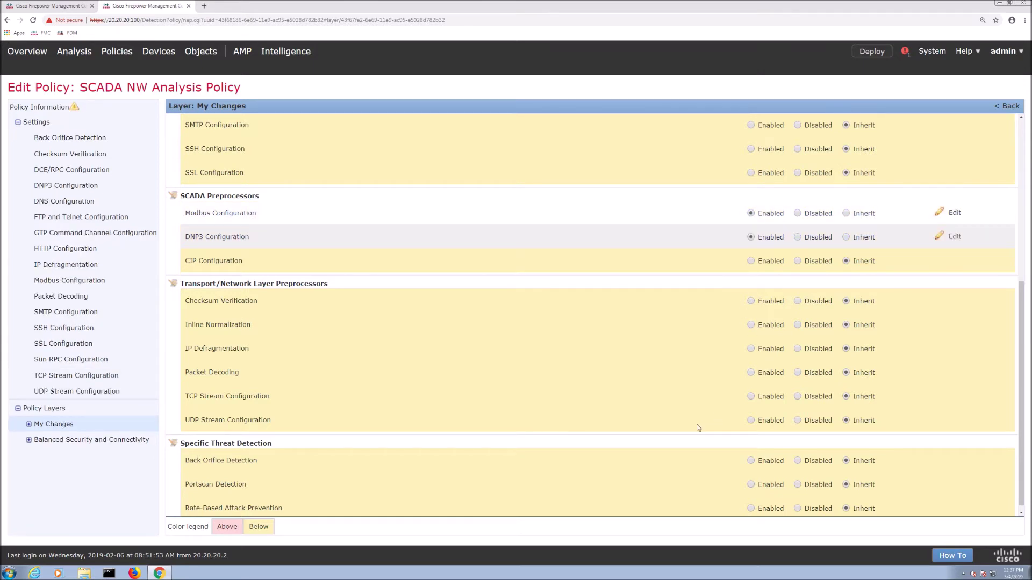
click(750, 397)
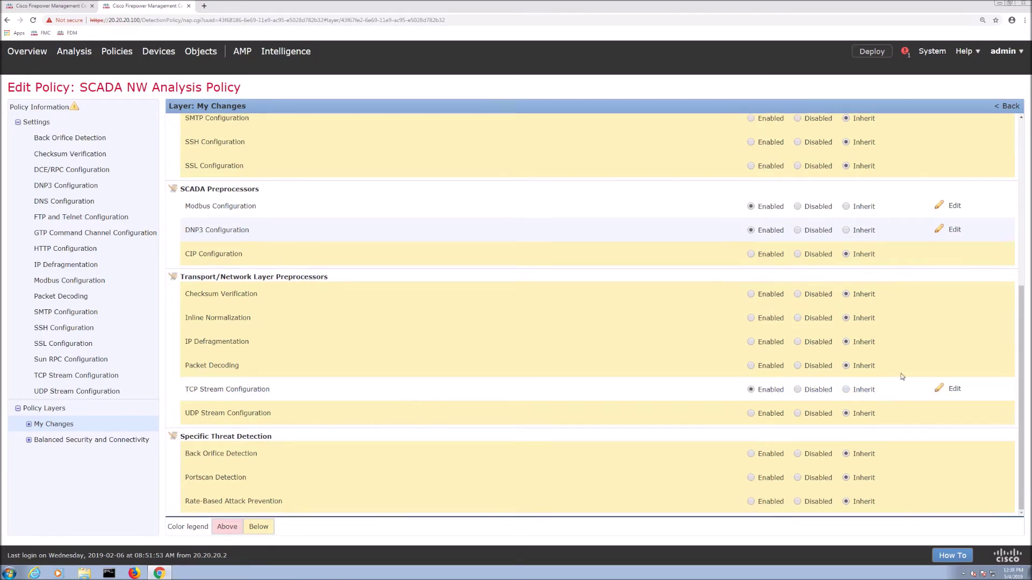
click(941, 389)
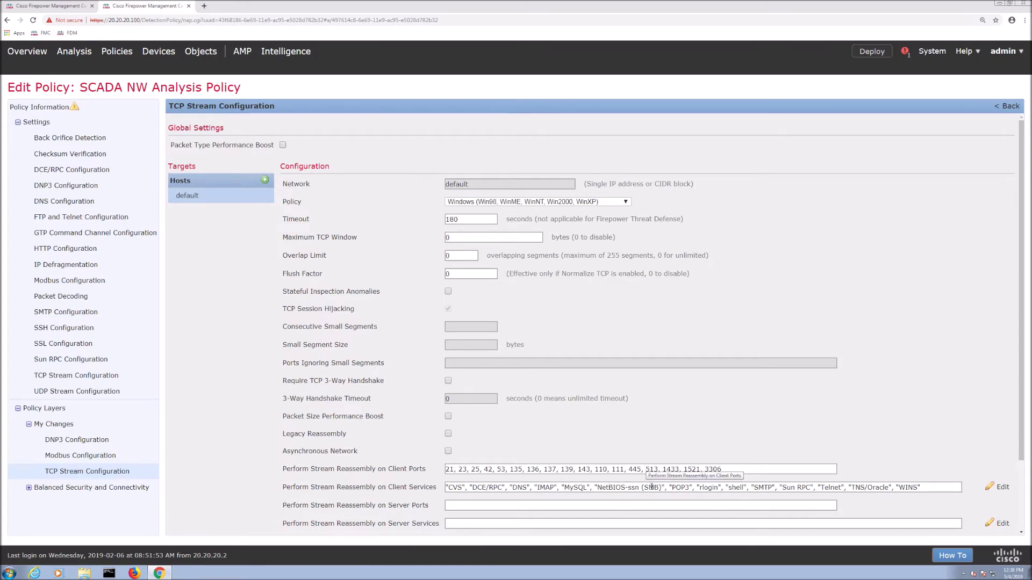
- Append ports 502 and 2000 after 445 in the client stream-reassembly ports list
click(645, 469)
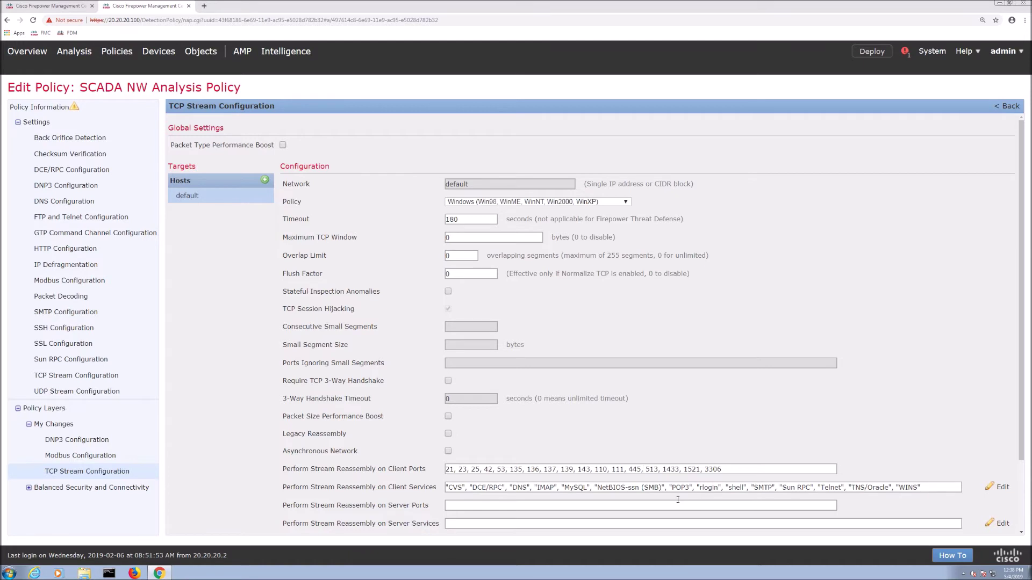
text(502,)
text(2000,)
- Commit the SCADA NW Analysis Policy changes from its Policy Information page
click(1006, 106)
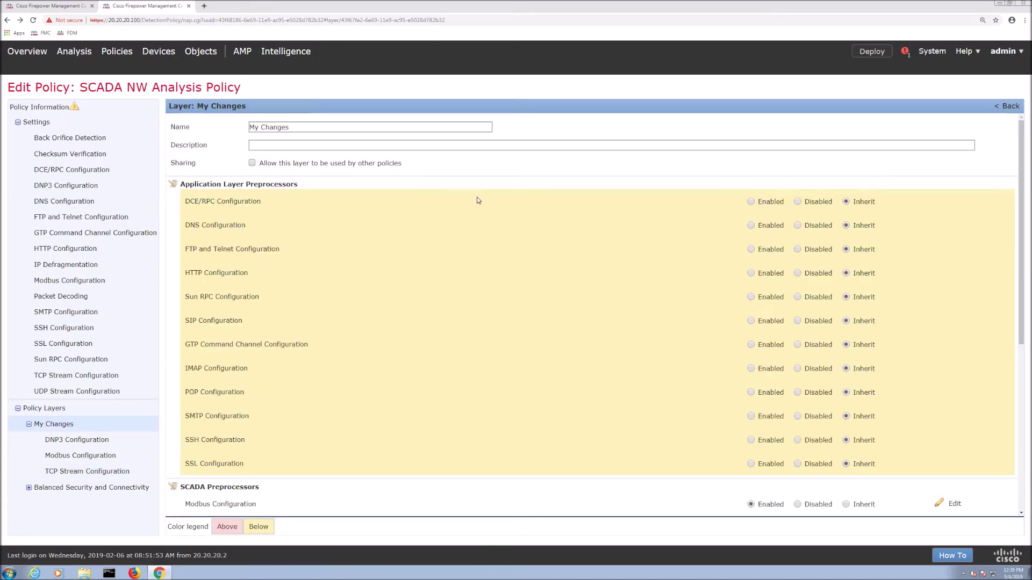
click(48, 109)
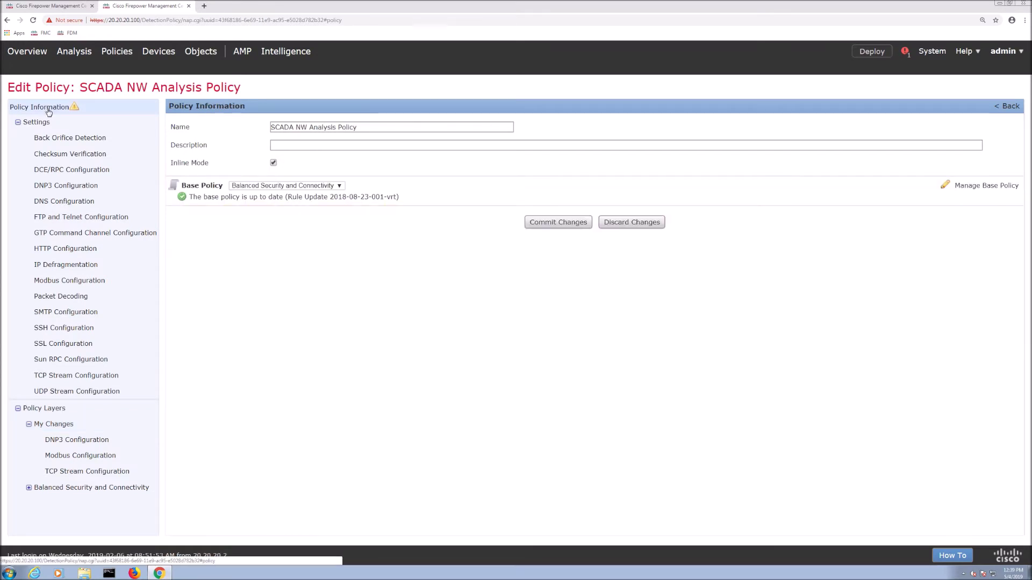
click(560, 222)
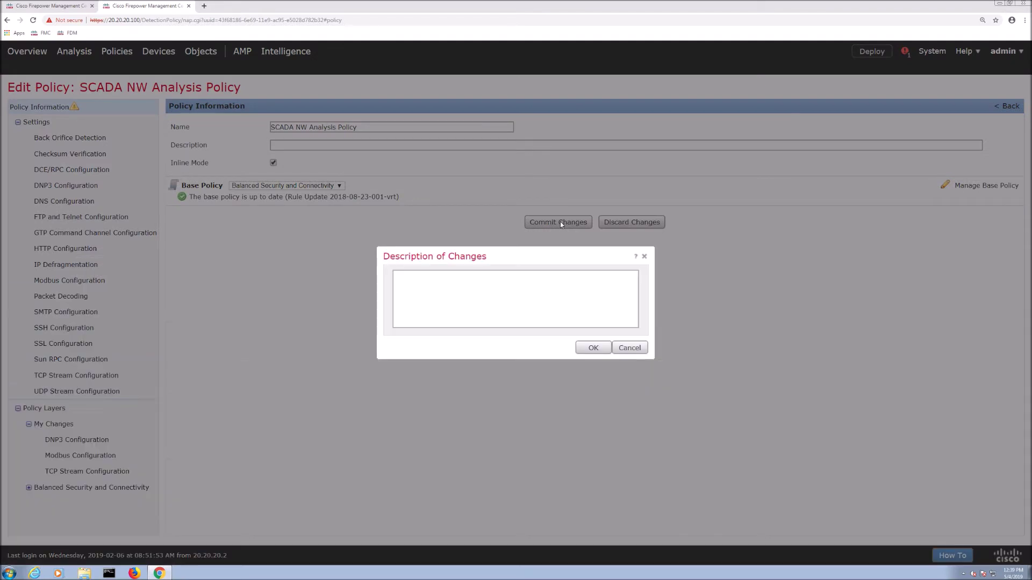
click(592, 349)
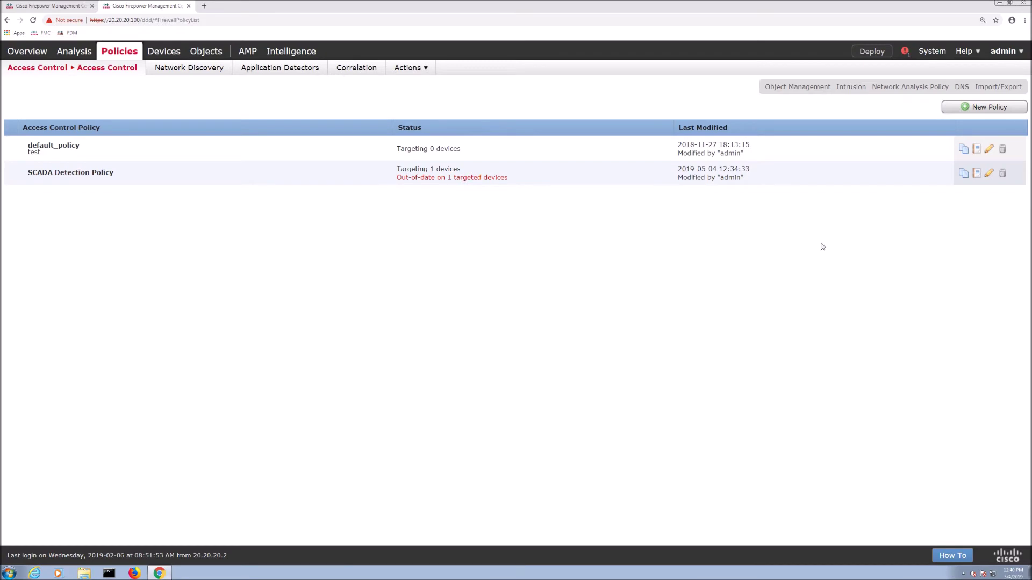
- In the SCADA Detection Policy's advanced settings, choose SCADA NW Analysis Policy as the default network analysis policy
click(989, 174)
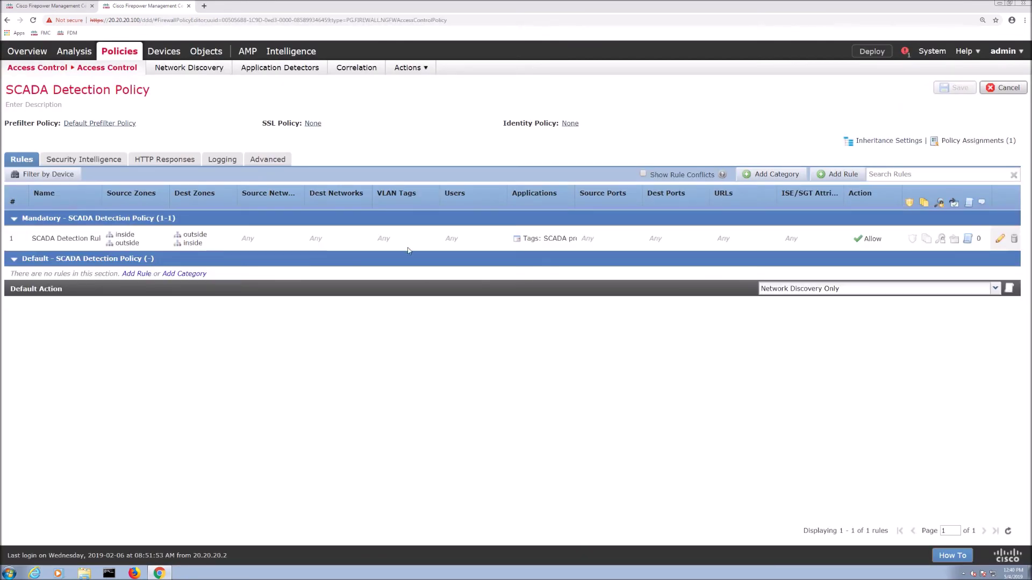
click(273, 160)
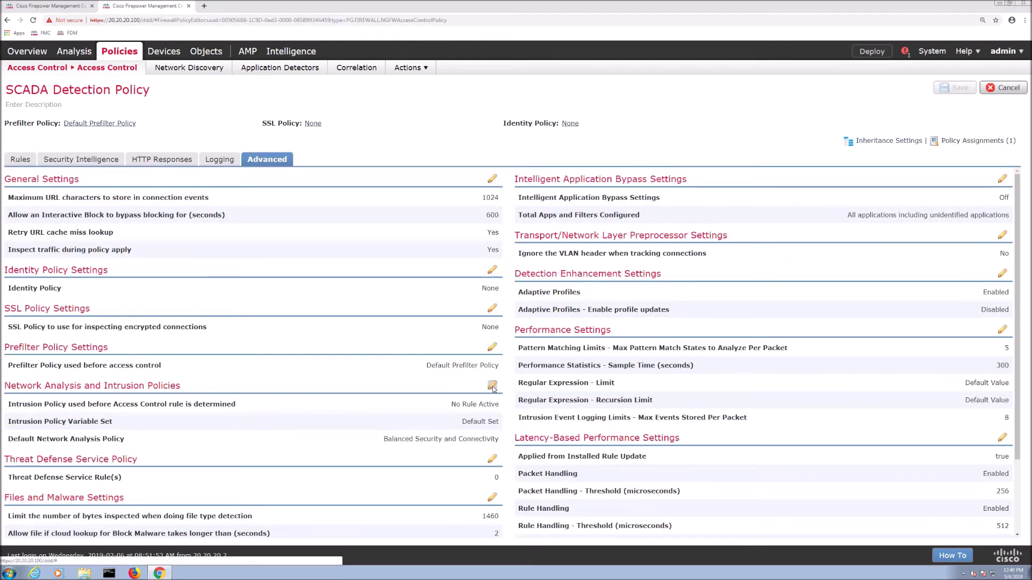
click(492, 386)
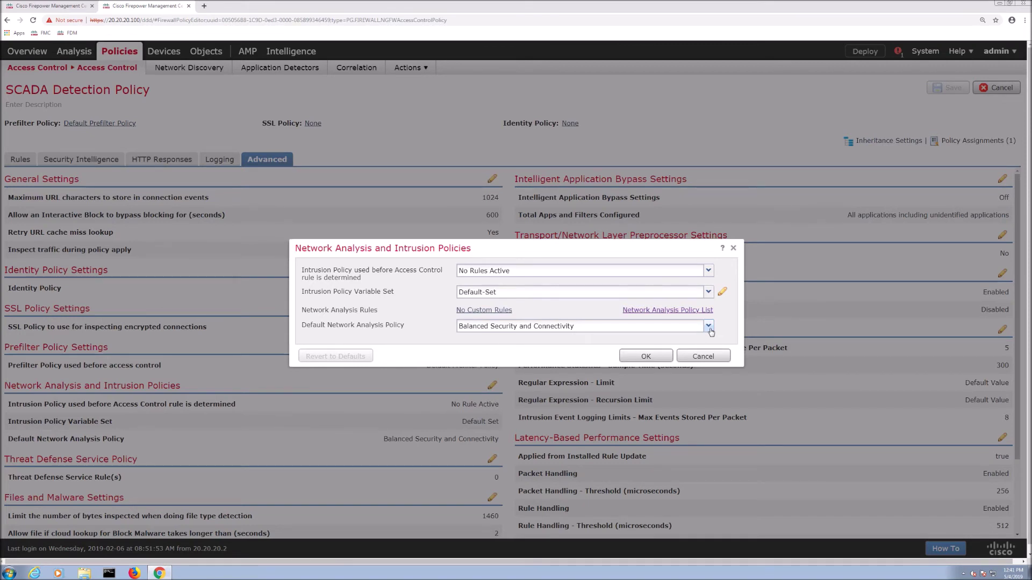
click(709, 329)
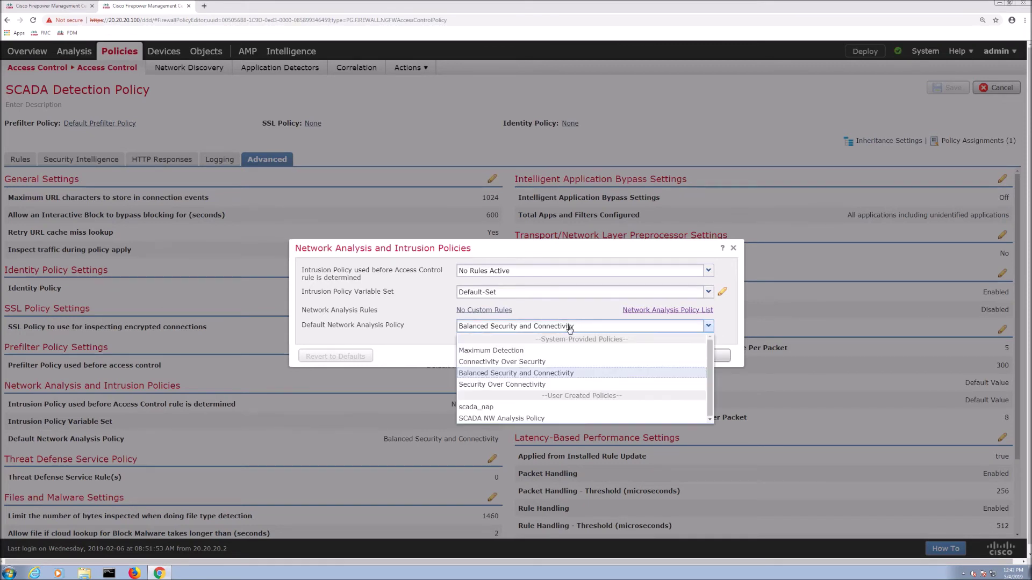
click(509, 419)
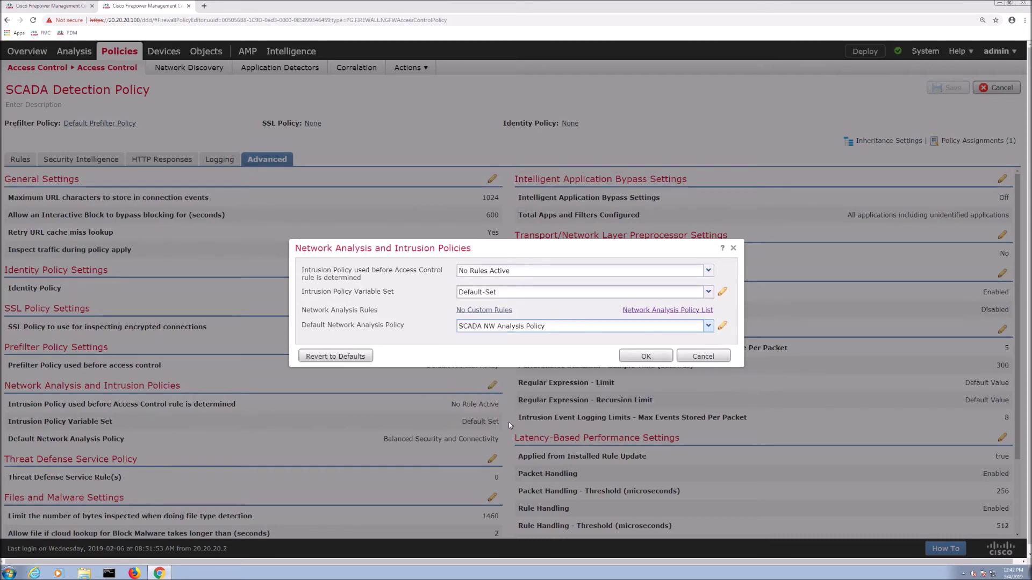
click(638, 358)
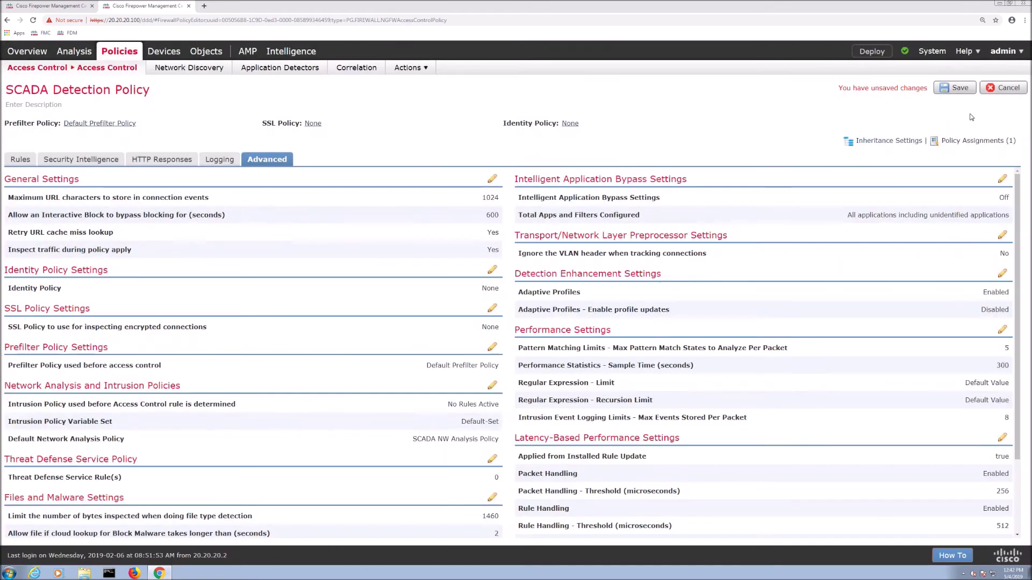
- Save the SCADA Detection Policy, deploy pending policies to 20.20.20.1, and minimize the browser
click(944, 87)
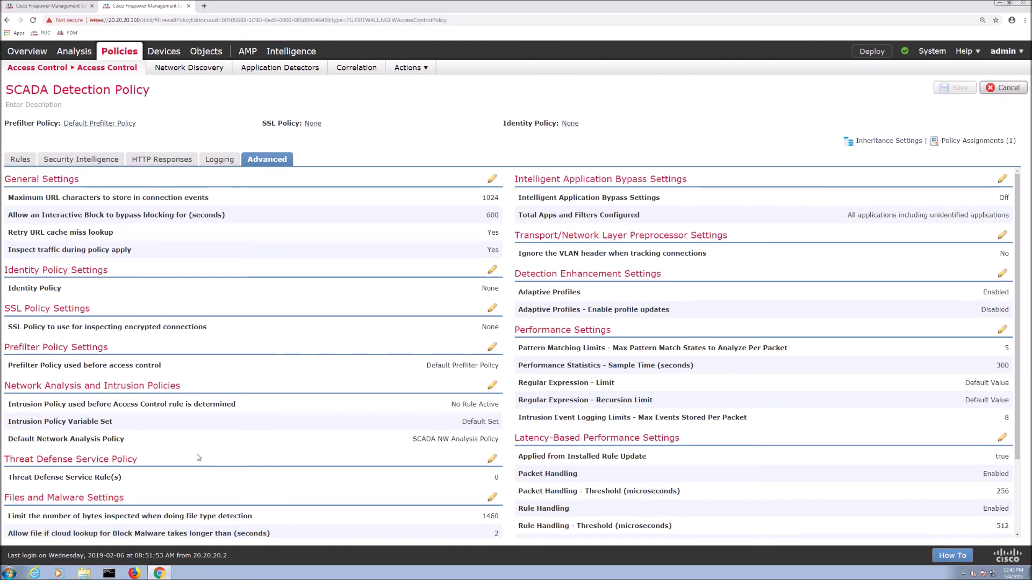
click(21, 160)
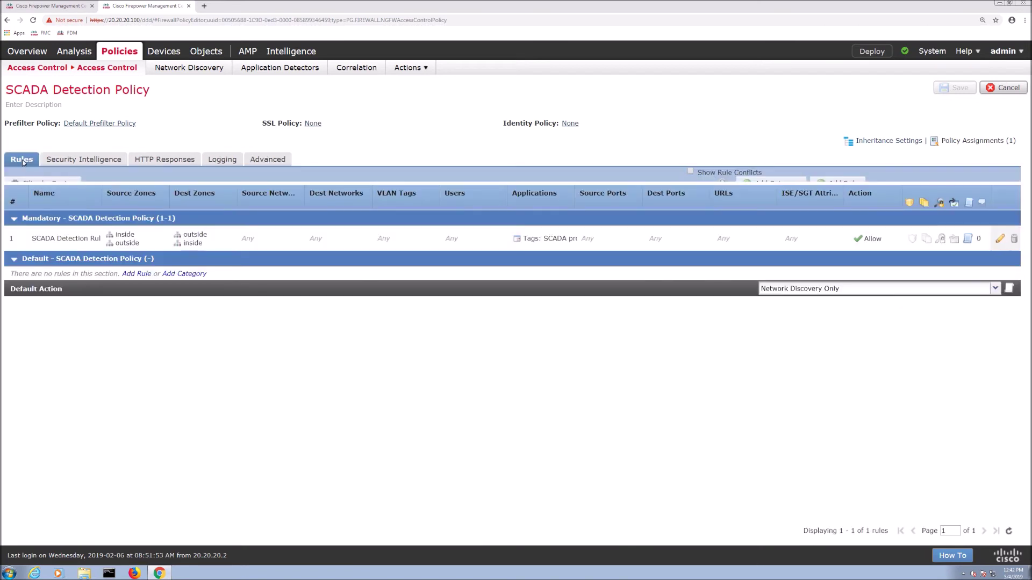
click(871, 53)
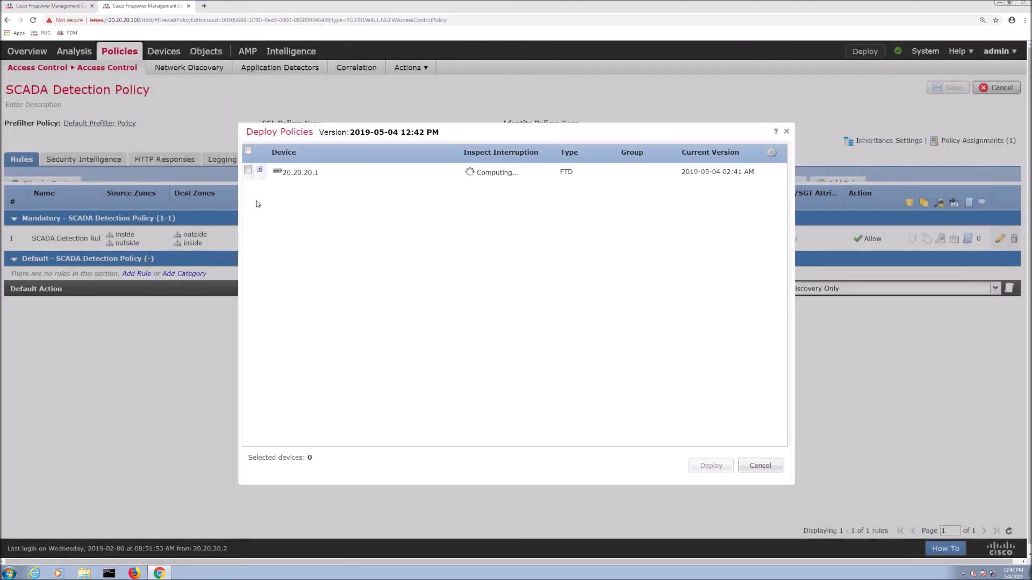
click(261, 177)
click(260, 171)
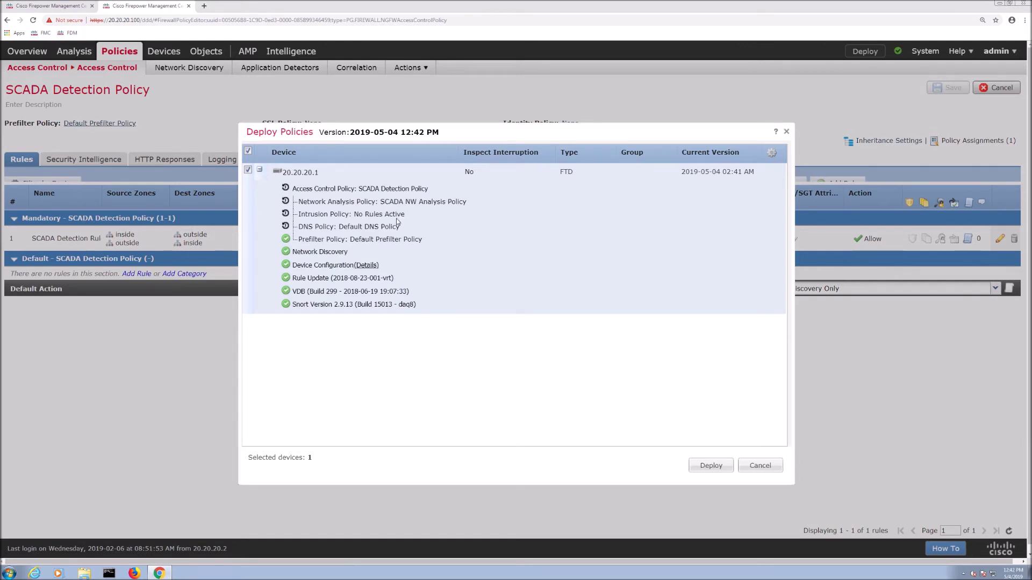
click(718, 466)
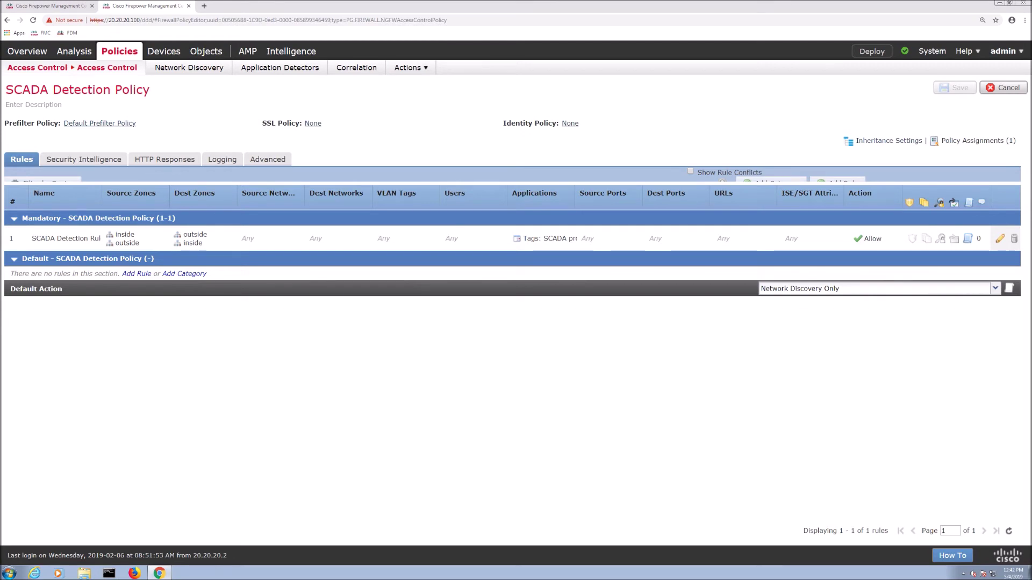
click(999, 4)
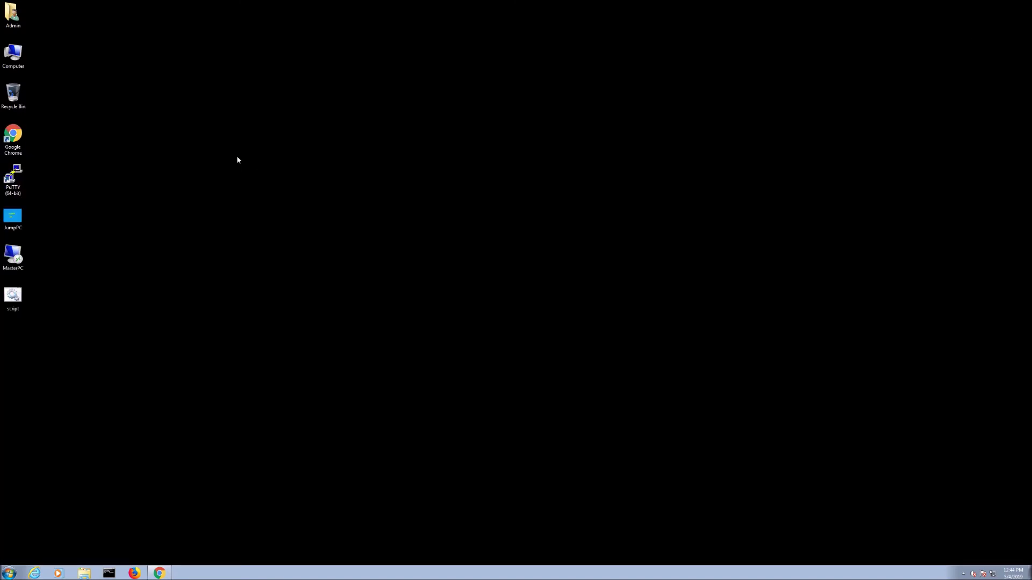
- Open the MasterPC remote connection, sign in with the admin password, and accept the certificate warning
click(10, 260)
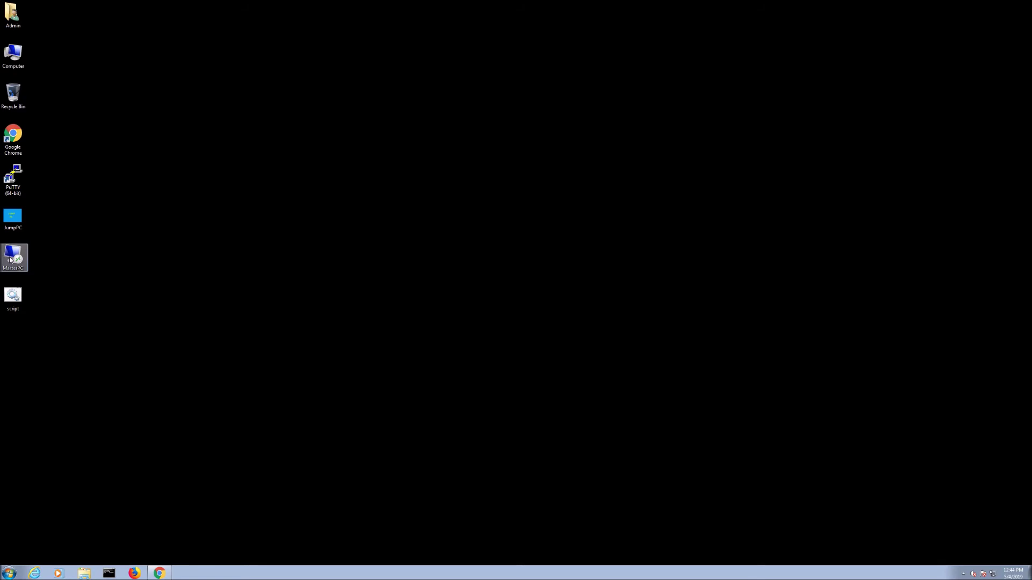
double_click(11, 260)
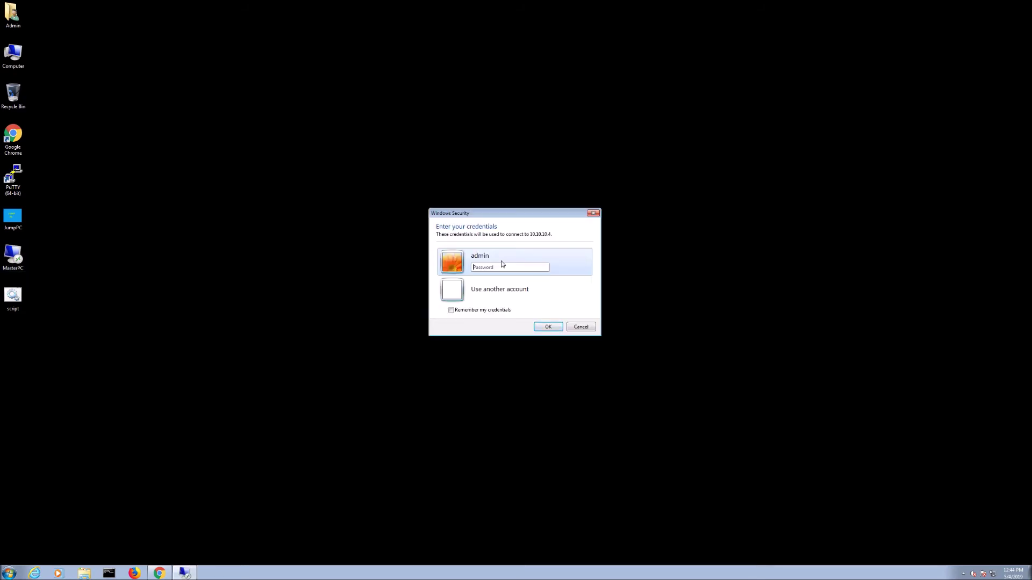
text(•)
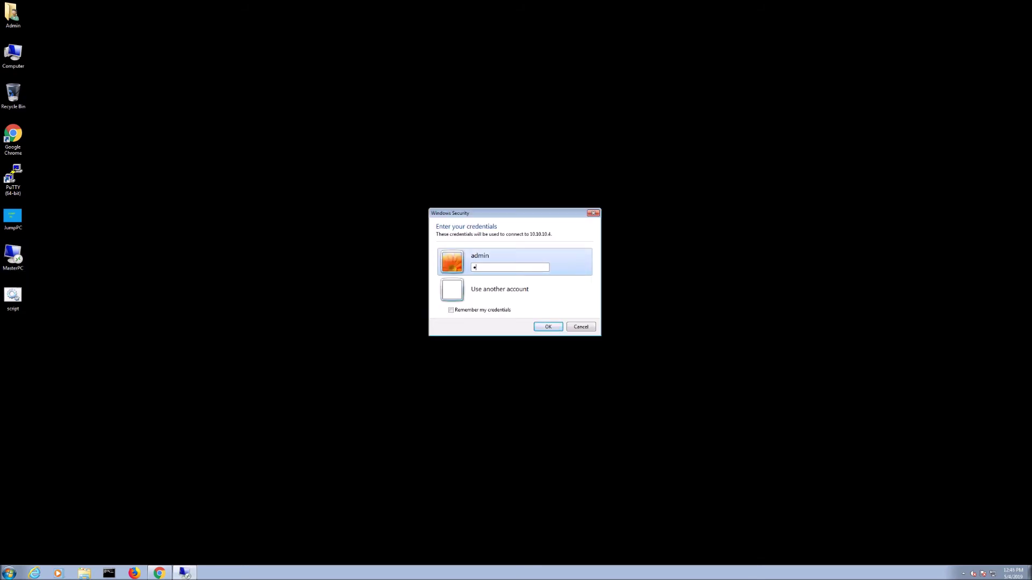
key(BackSpace)
text(•••••)
key(Return)
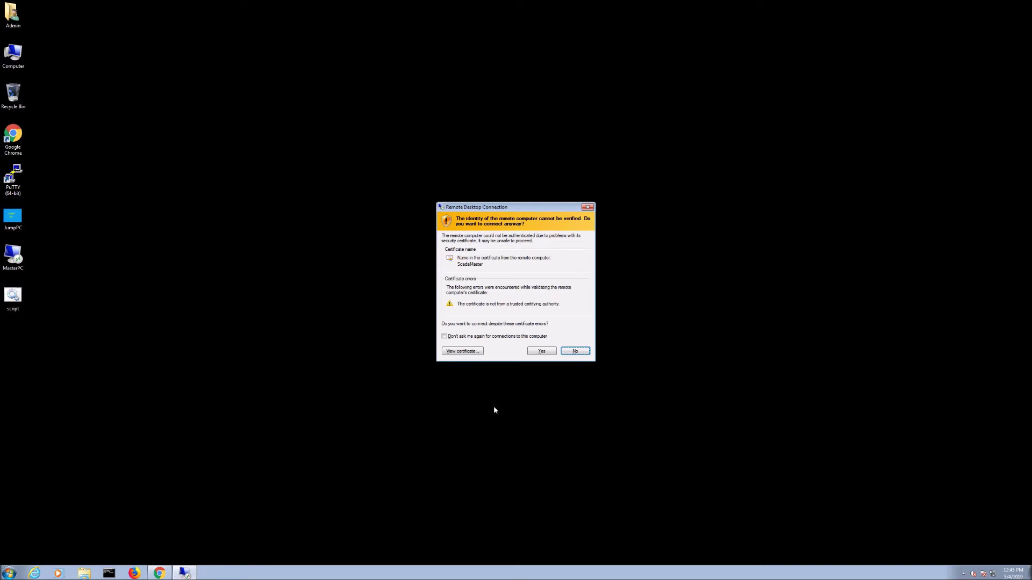
click(541, 351)
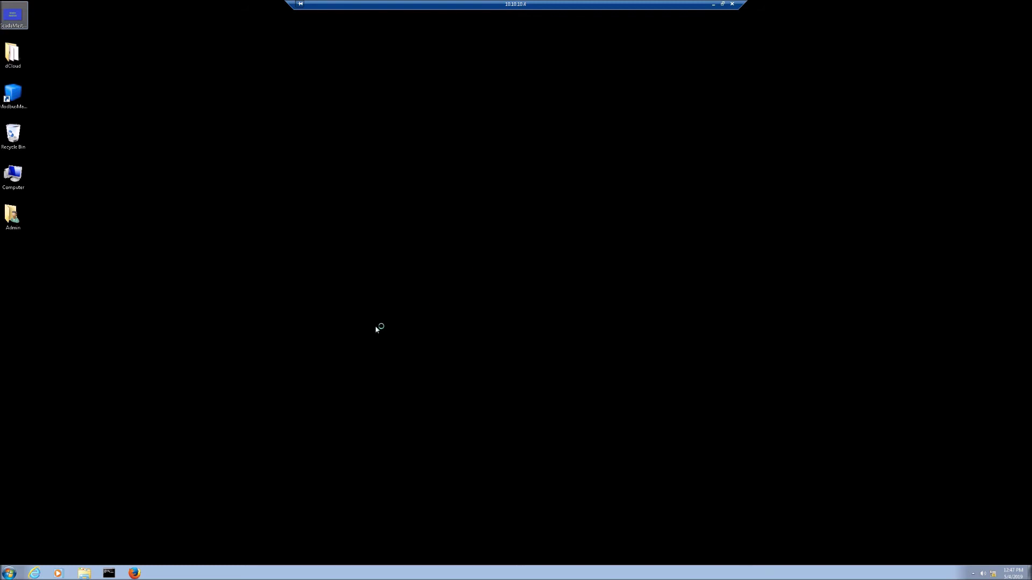
- Ping 198.18.133.36 from a Command Prompt on the master machine
click(110, 574)
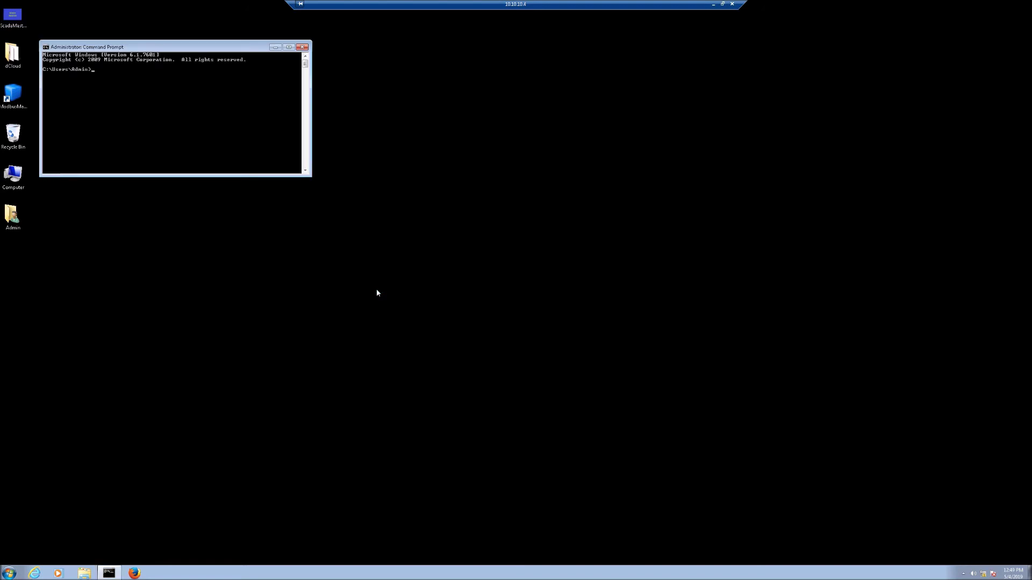
text(pi)
text(33.36)
key(Return)
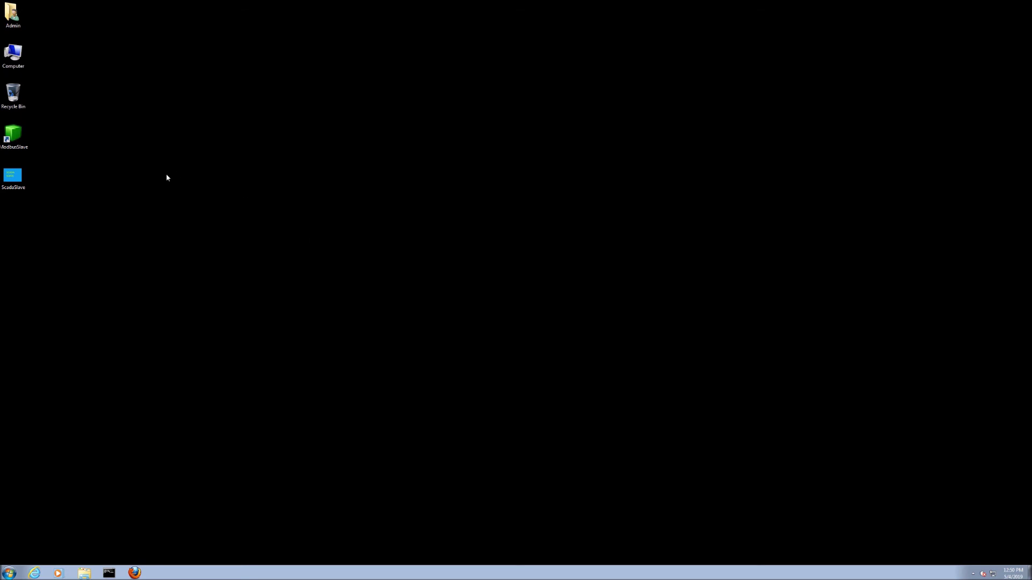
- Ping 10.10.10.4 from the slave's Command Prompt, then launch Modbus Slave
click(110, 574)
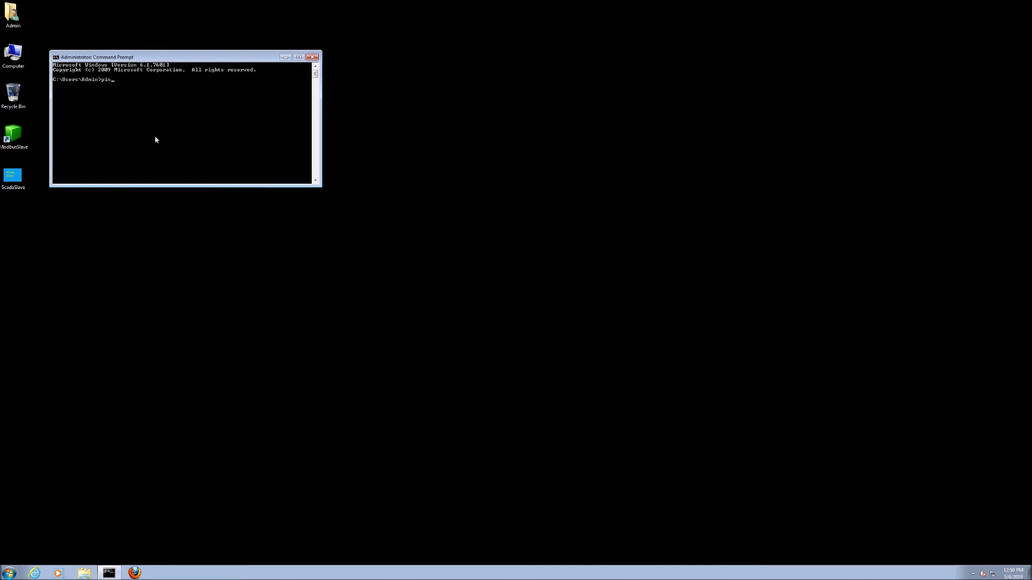
text(ping 10.10.10.4)
key(Return)
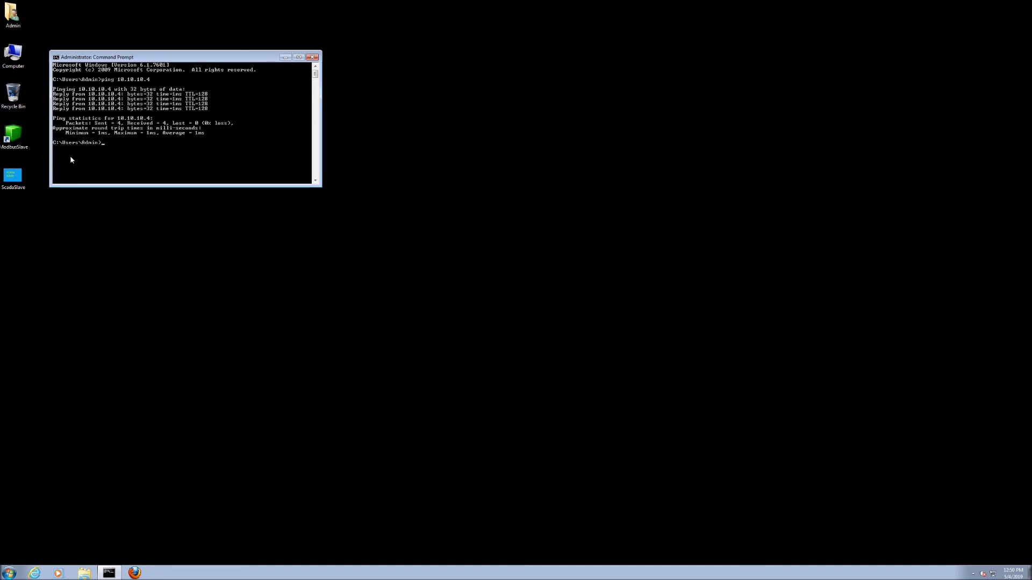
double_click(16, 137)
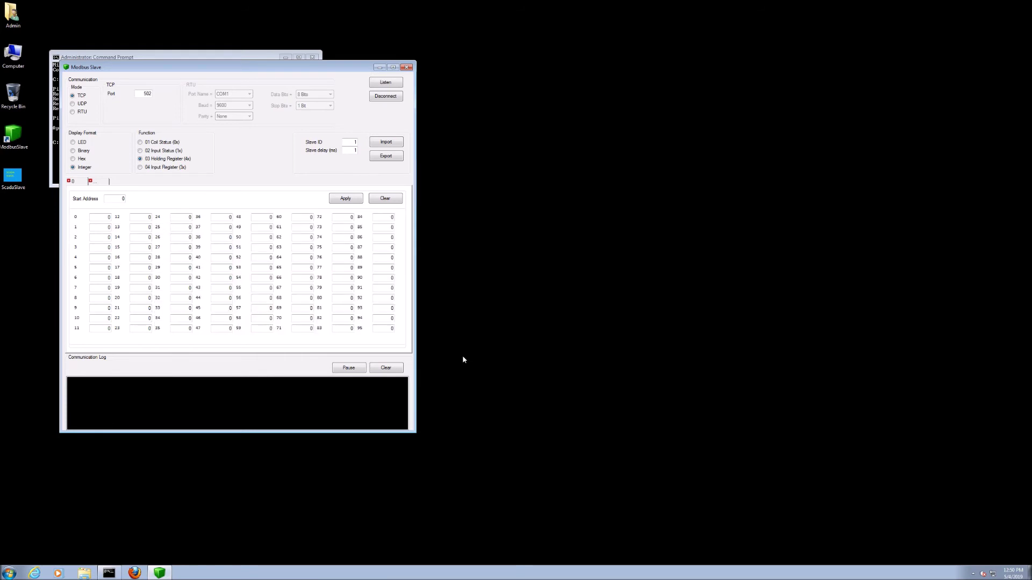
- Start Modbus Slave listening for Modbus TCP on port 502
click(385, 83)
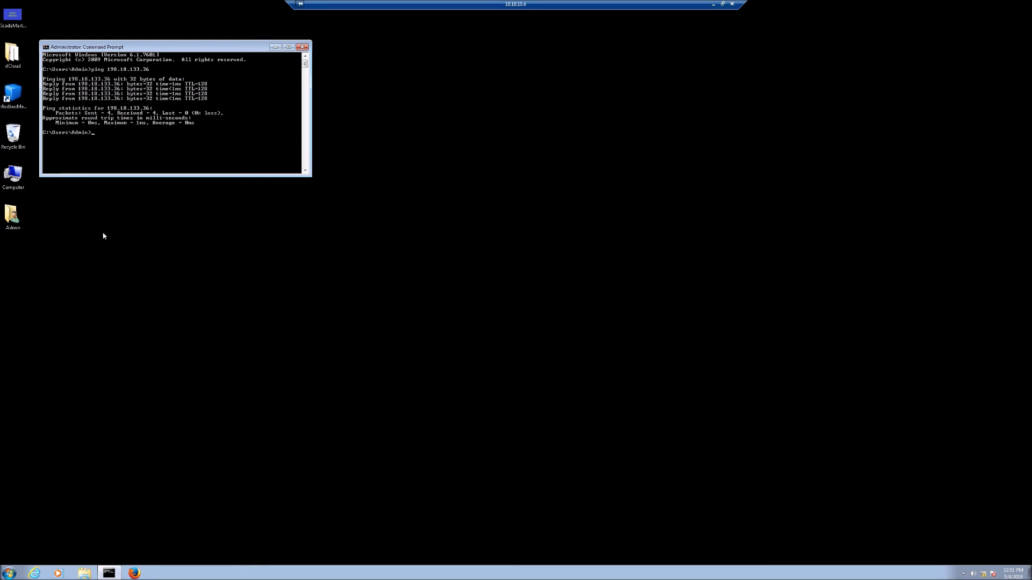
- Launch Modbus Master, connect to 198.18.133.36, and send a read-coils request
click(13, 96)
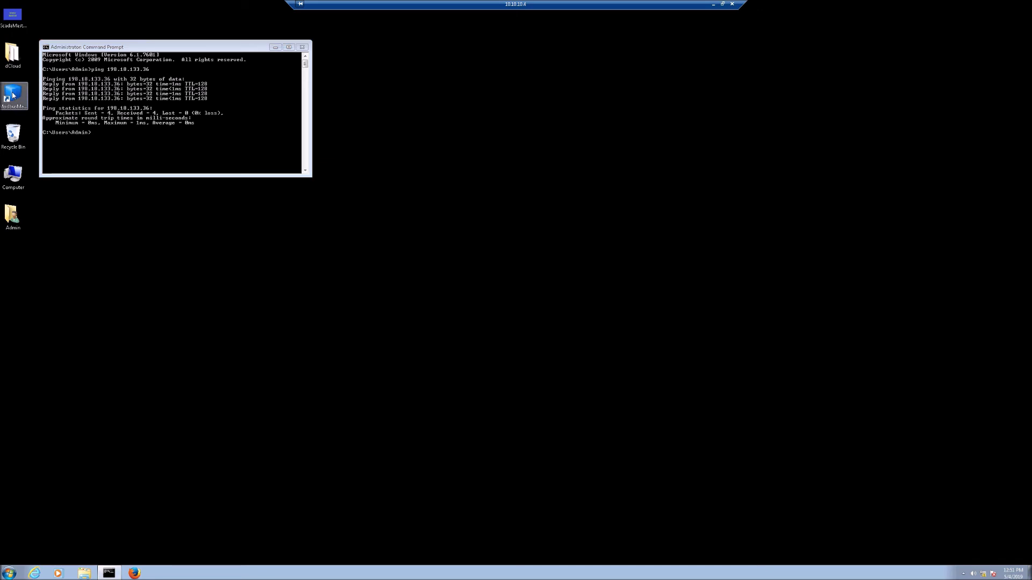
double_click(13, 95)
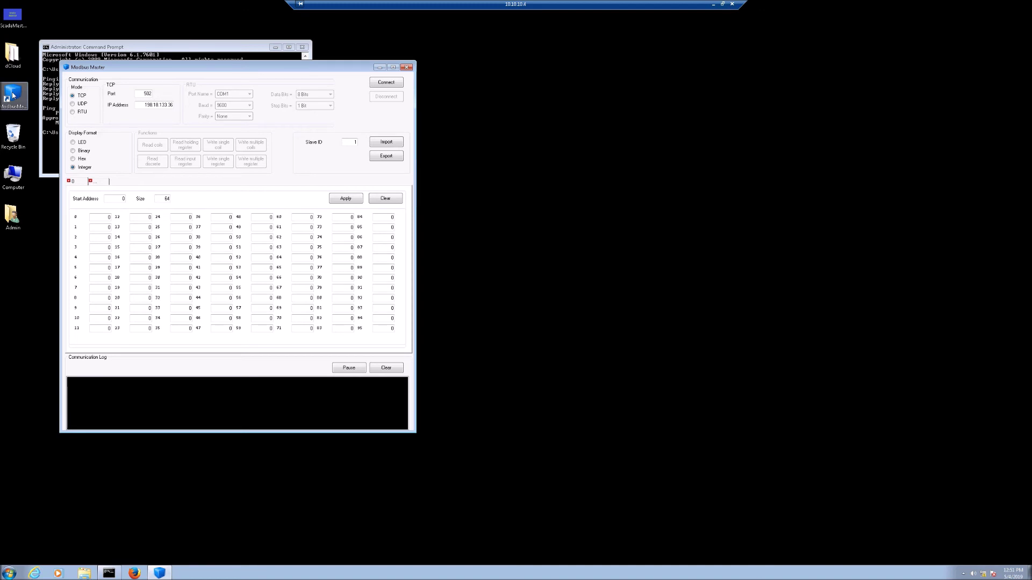
click(383, 83)
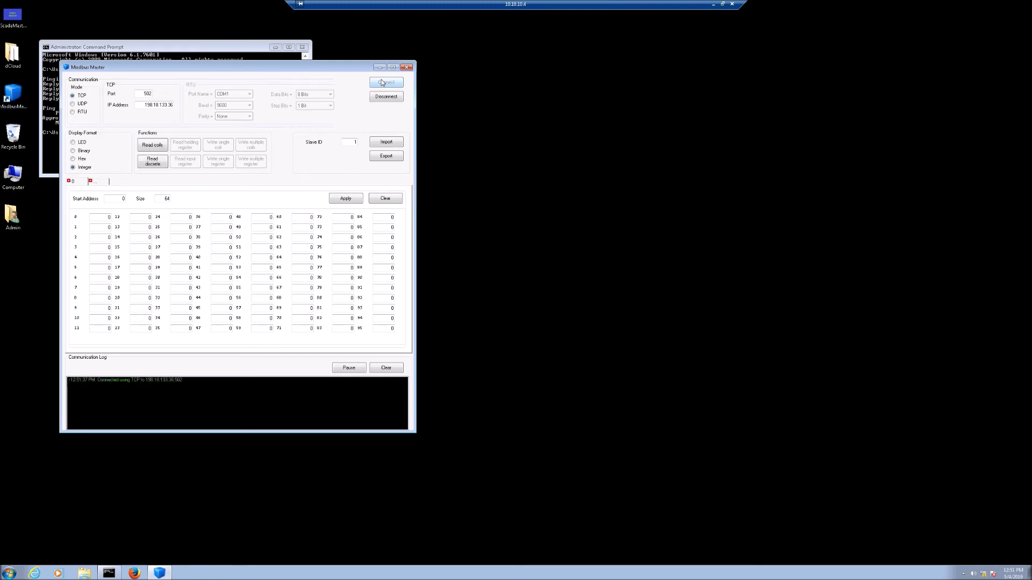
click(153, 146)
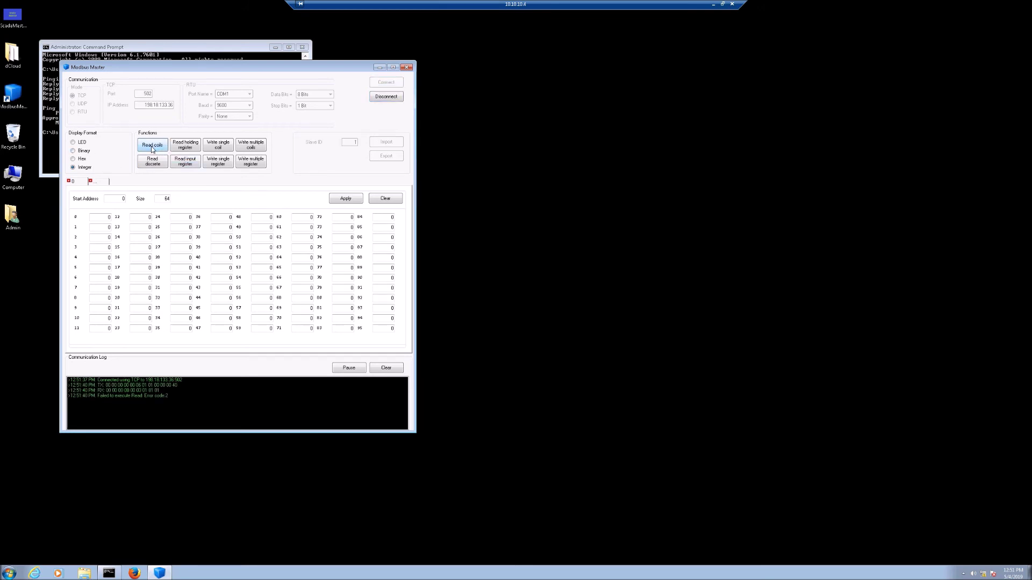
- Reconnect to the slave and send a write-single-coil request
click(385, 98)
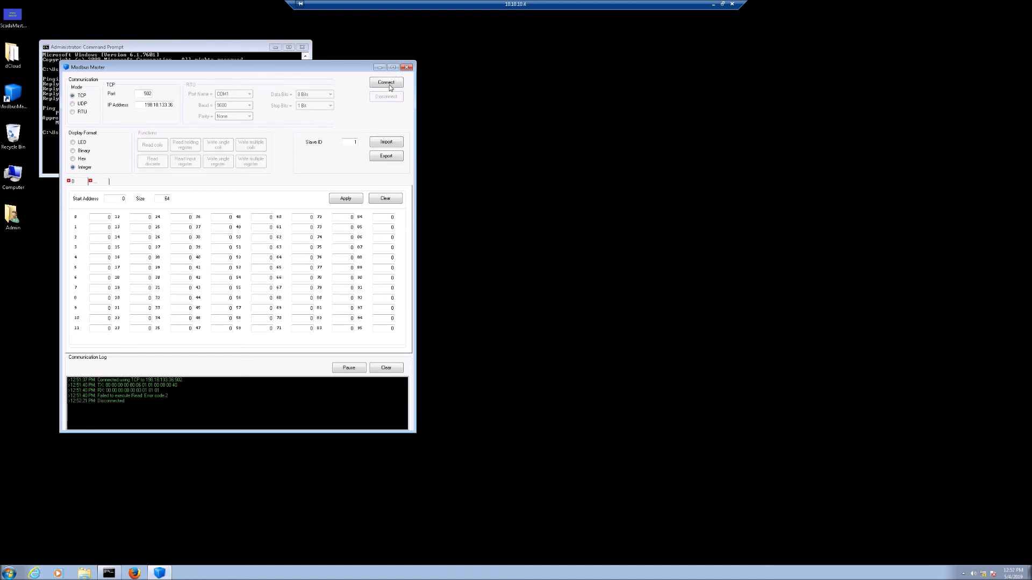
click(388, 83)
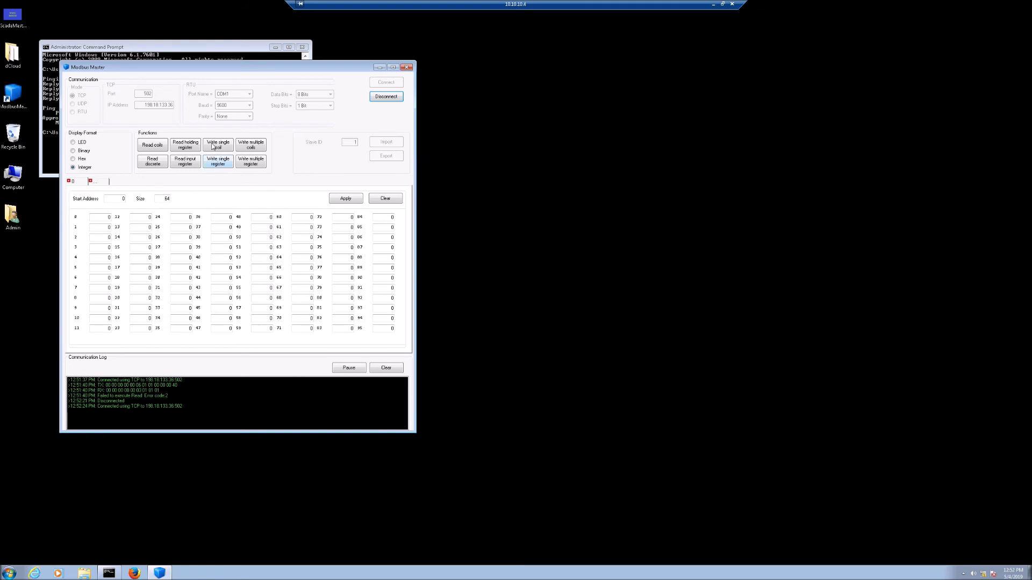
click(213, 146)
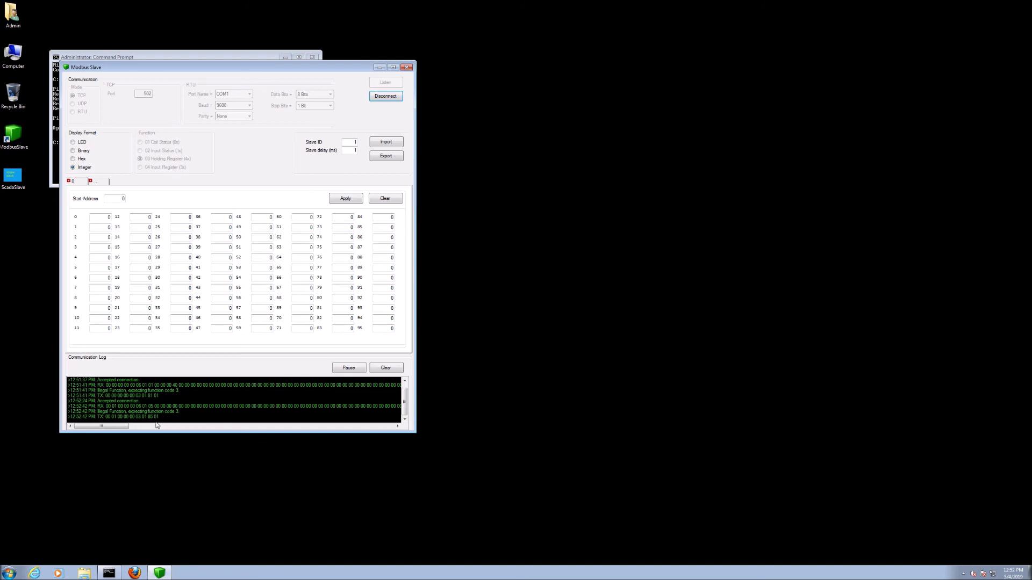
- Review the Modbus Slave communication log of accepted connections and received requests
mouse_move(515, 2)
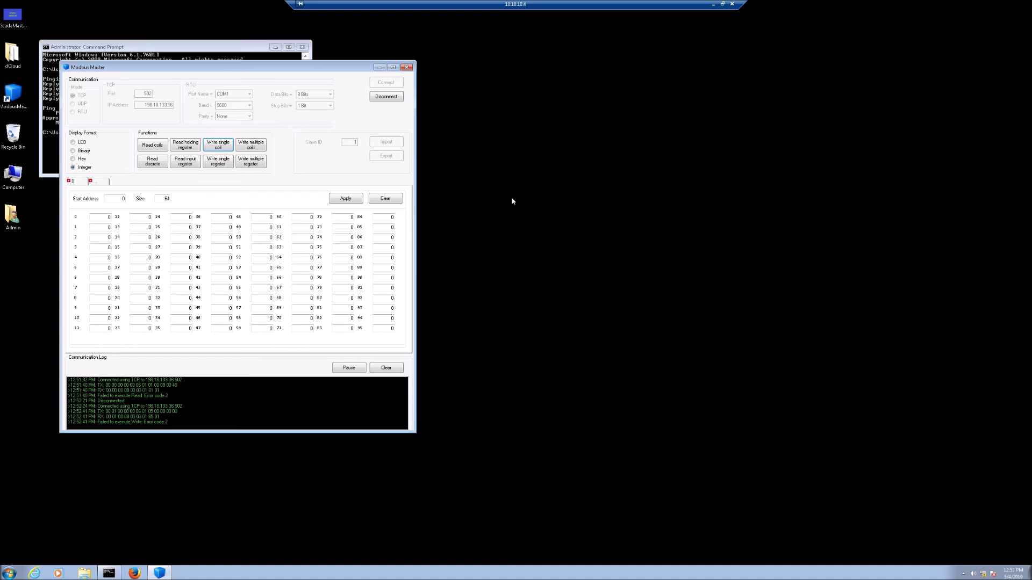
- Reconnect to the slave and send a read-discrete-inputs request
click(386, 99)
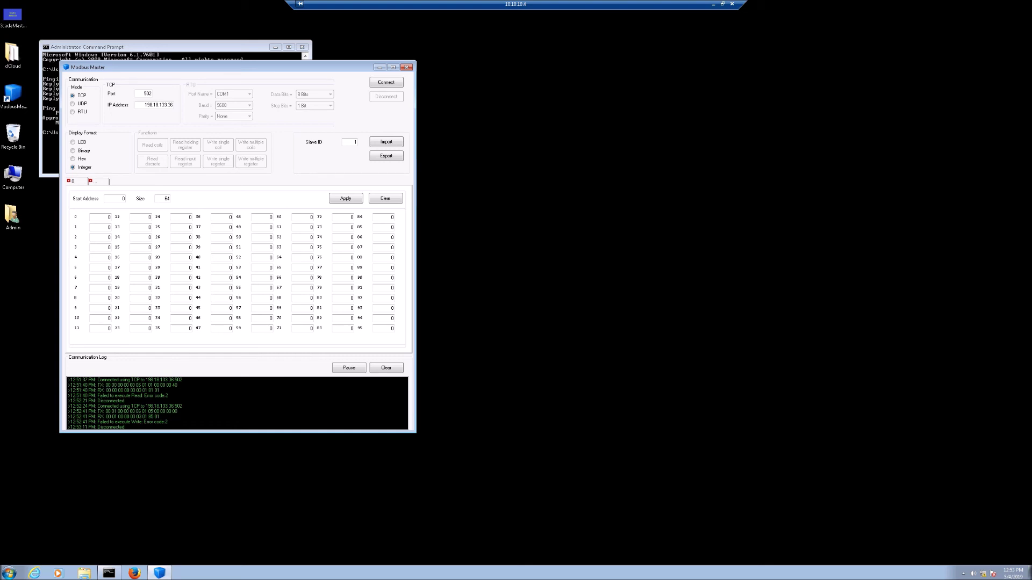
click(388, 84)
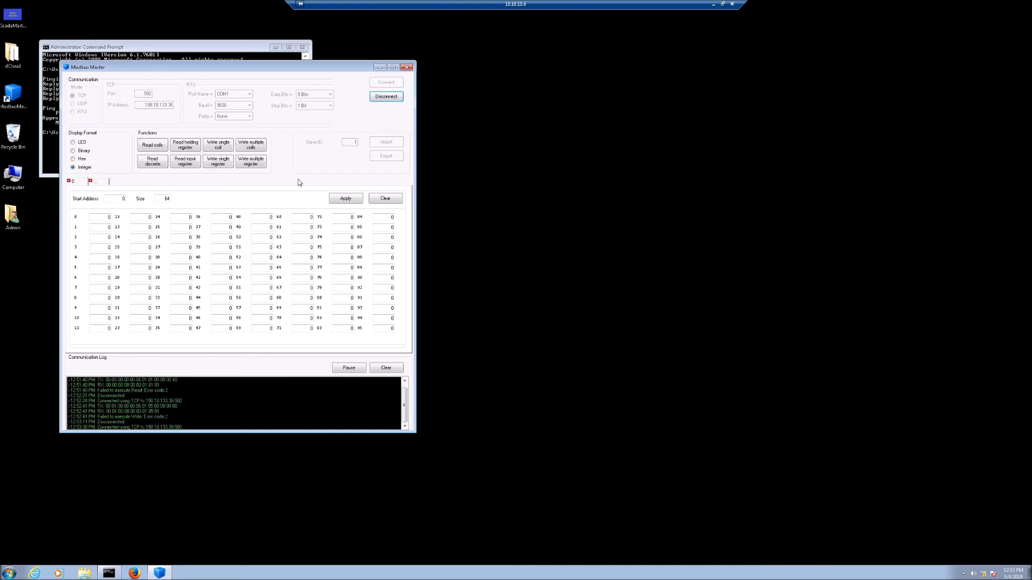
click(150, 168)
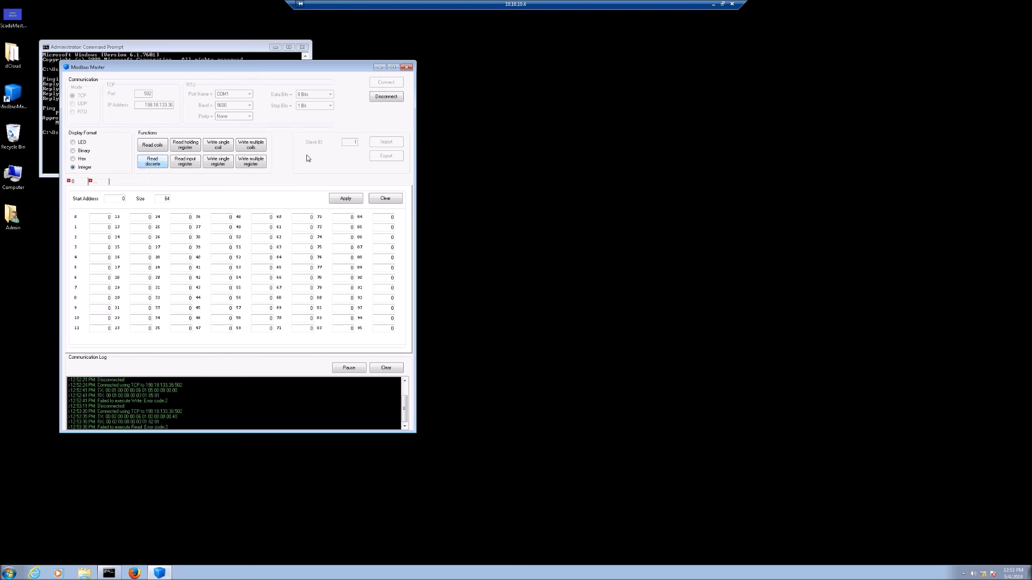
- Reconnect, write multiple holding registers to the slave, then disconnect
click(387, 97)
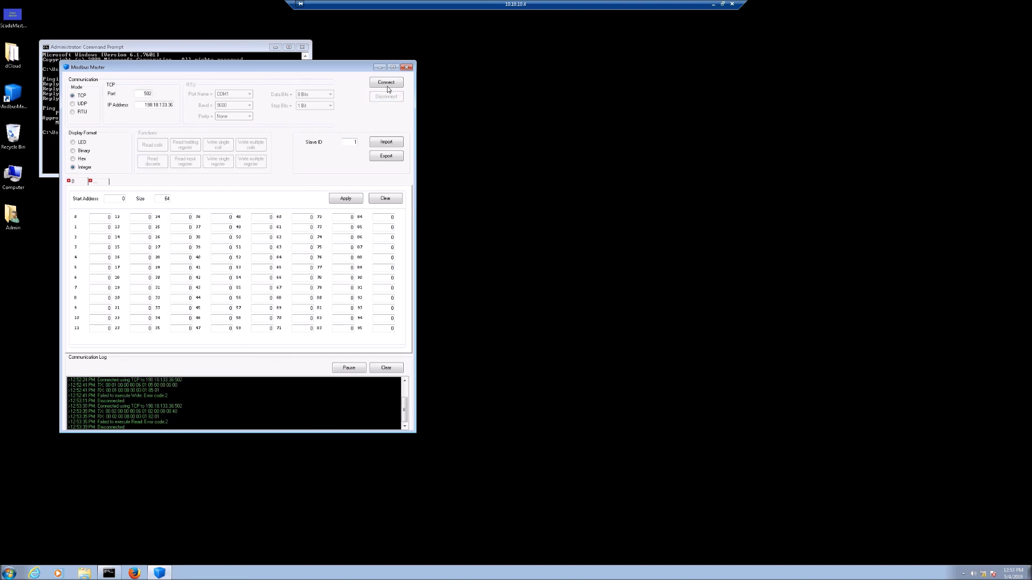
click(385, 83)
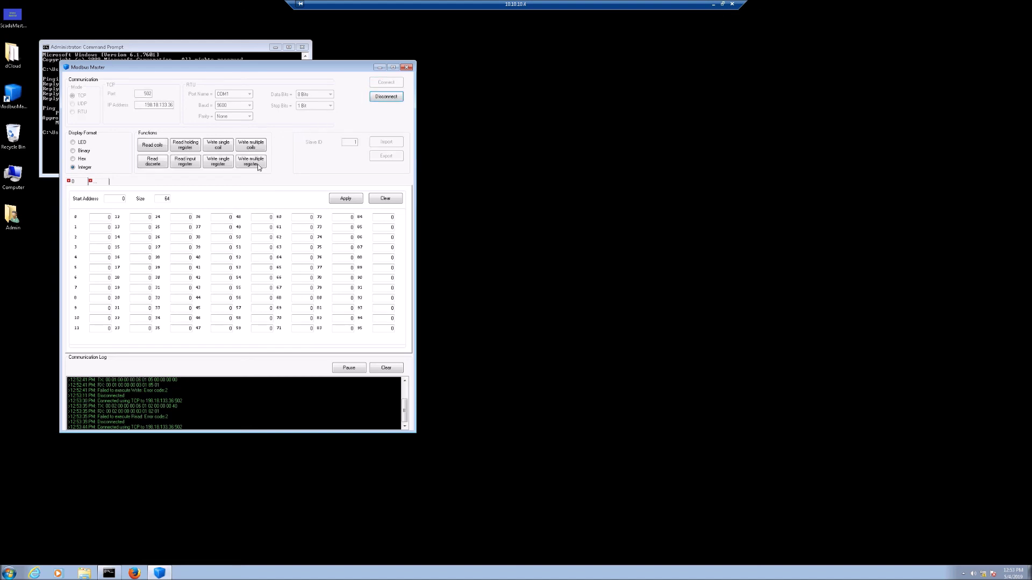
click(261, 166)
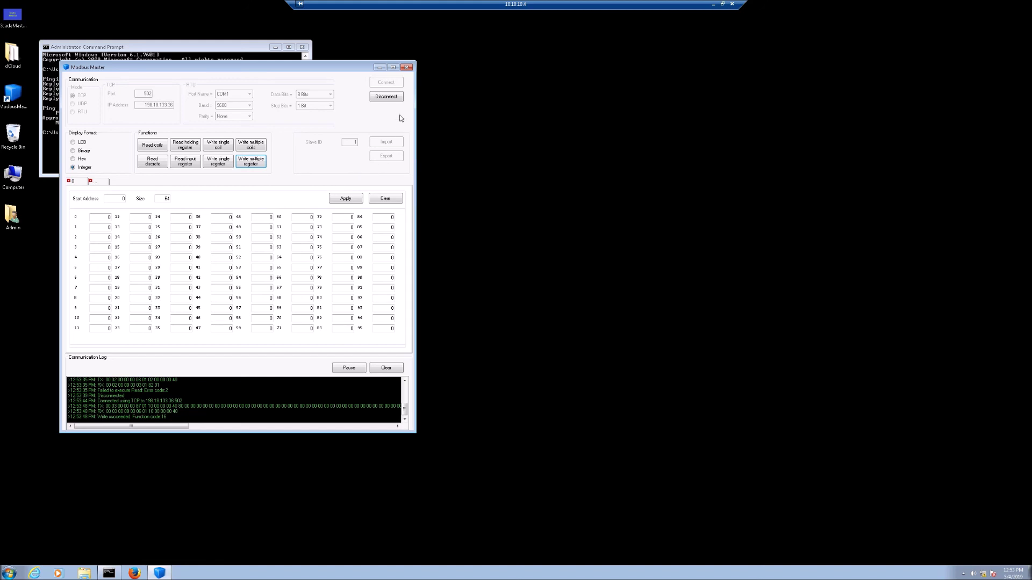
click(390, 97)
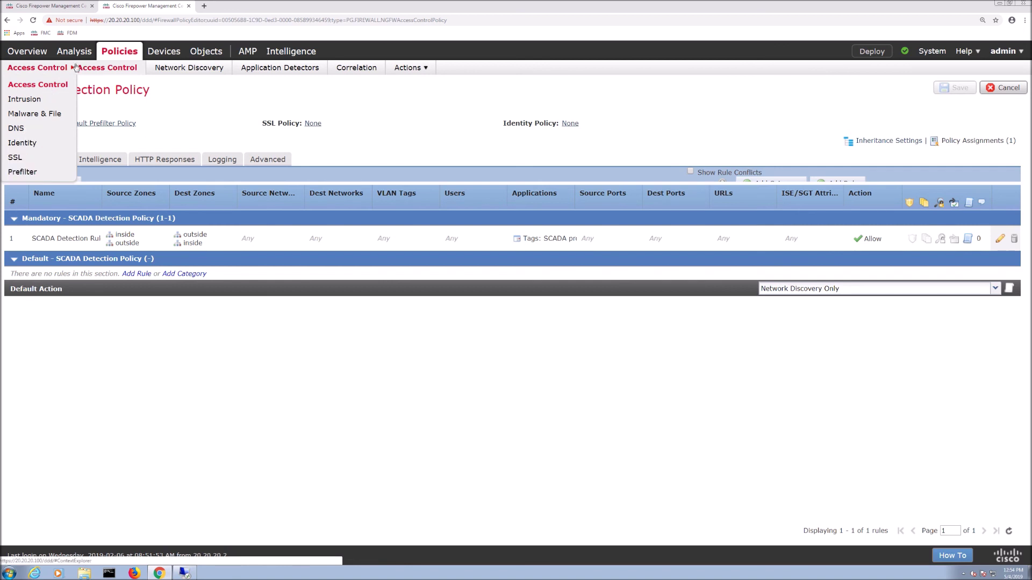
- Open the Connection Events table via Analysis > Connections > Events
mouse_move(77, 54)
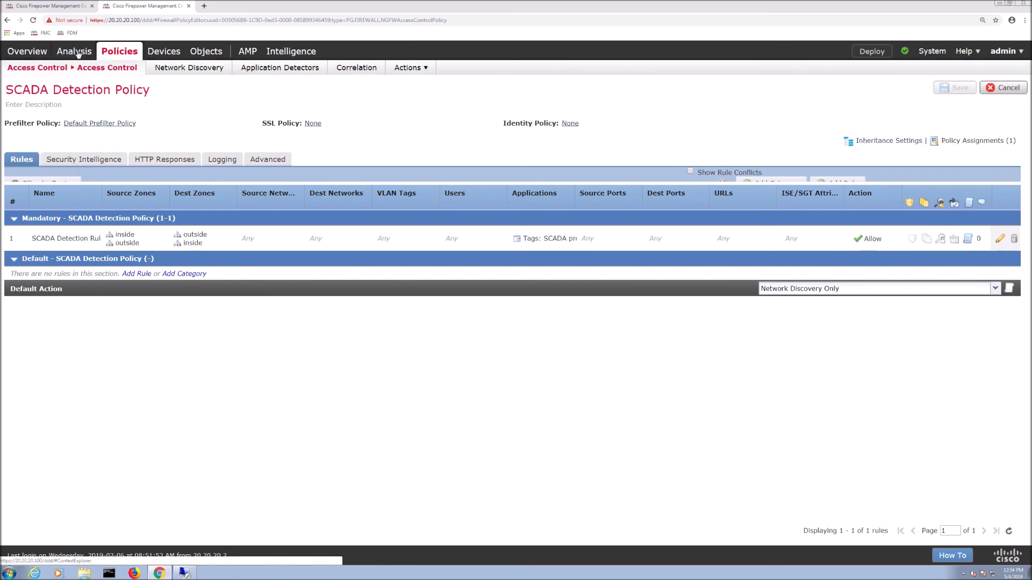
click(77, 54)
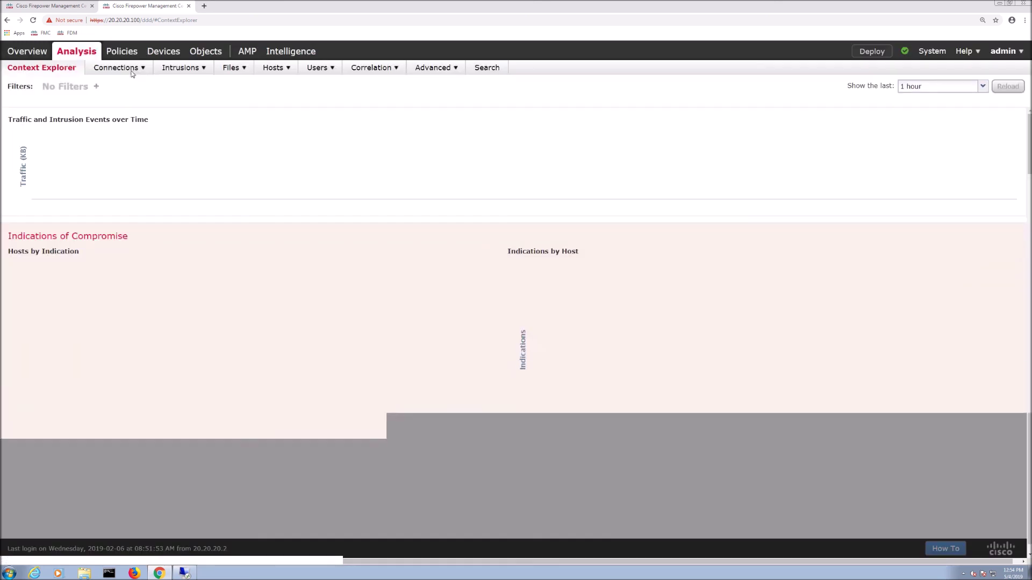
mouse_move(142, 74)
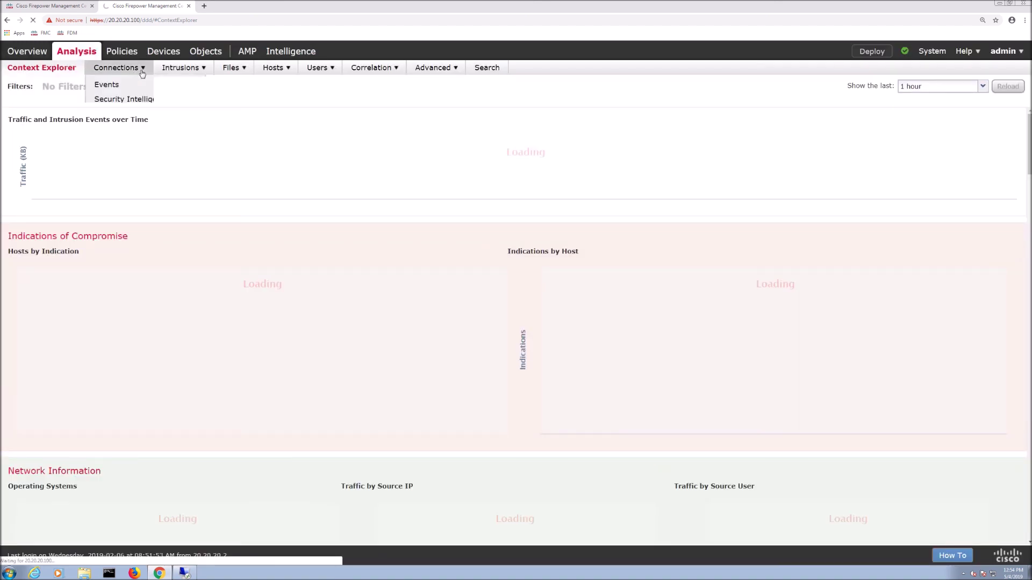
click(108, 86)
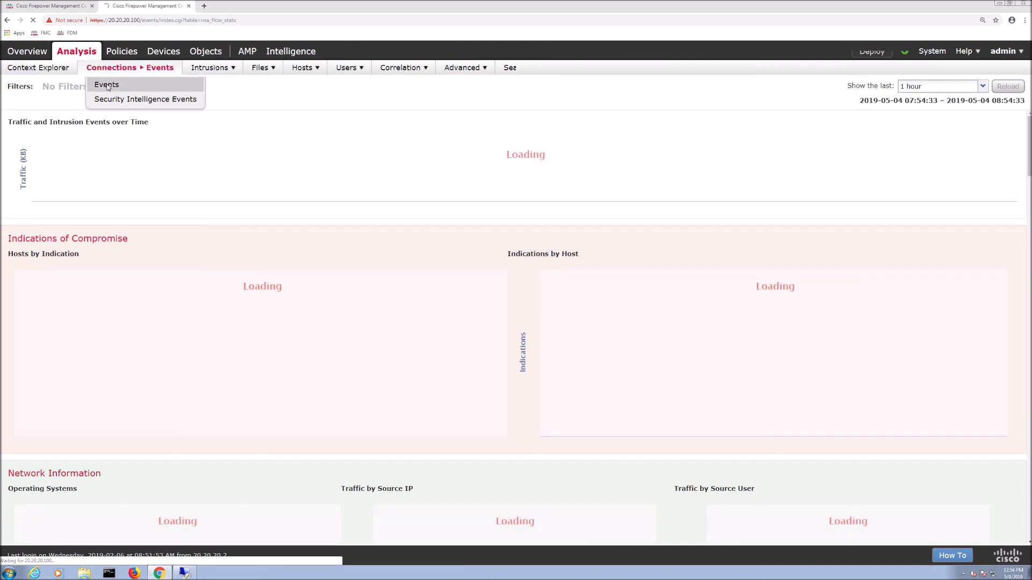